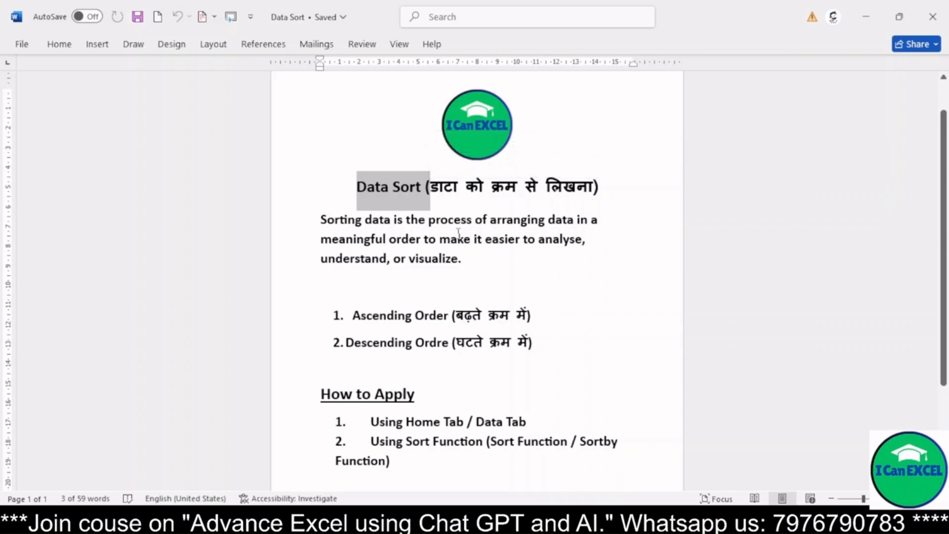
Step: Read the Data Sort notes covering the definition of sorting and the ascending and descending order items
click(458, 239)
drag(575, 239, 523, 240)
drag(343, 257, 372, 259)
click(474, 260)
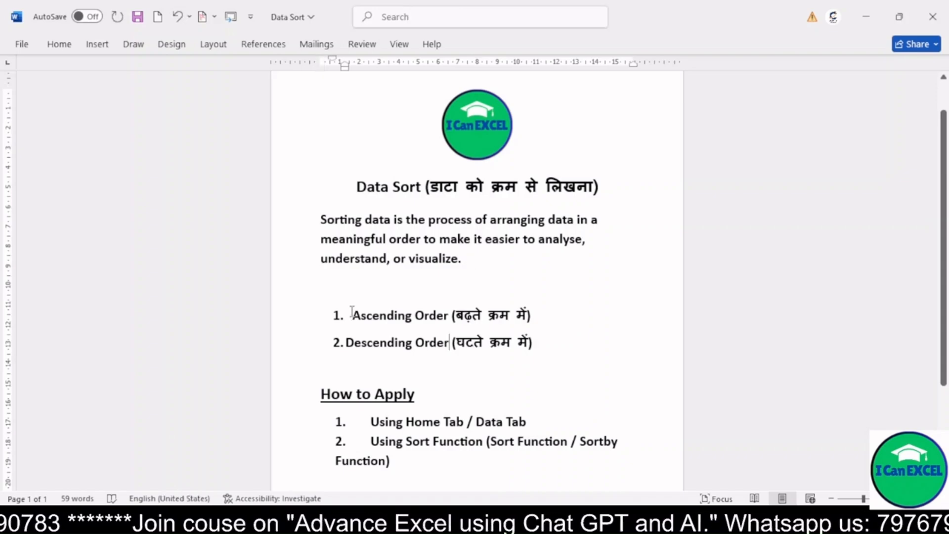
drag(351, 311, 528, 315)
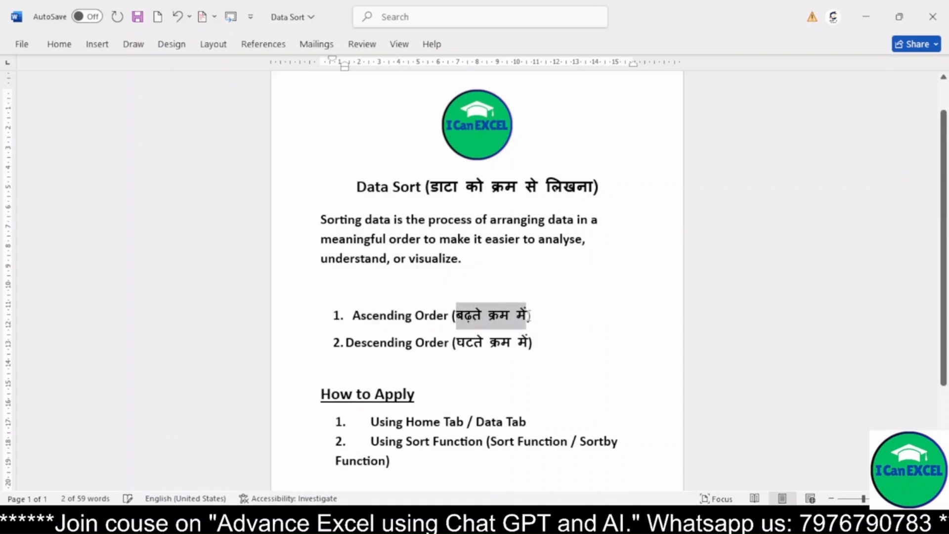
double_click(363, 342)
double_click(364, 343)
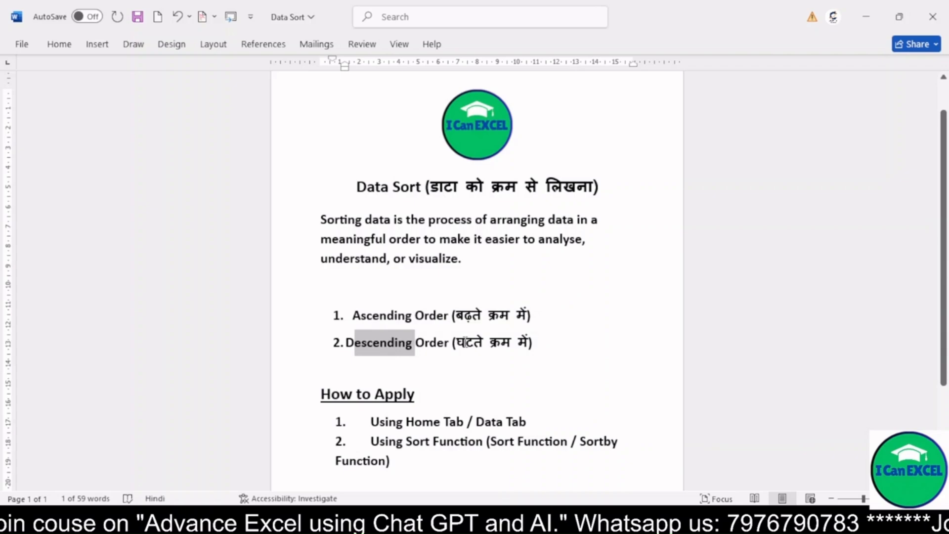
double_click(460, 342)
click(459, 341)
Step: Read the How to Apply notes on sorting with the Home or Data tab and with the Sort and Sortby functions
scroll(459, 322, down, 1)
scroll(459, 324, down, 3)
double_click(408, 339)
double_click(503, 339)
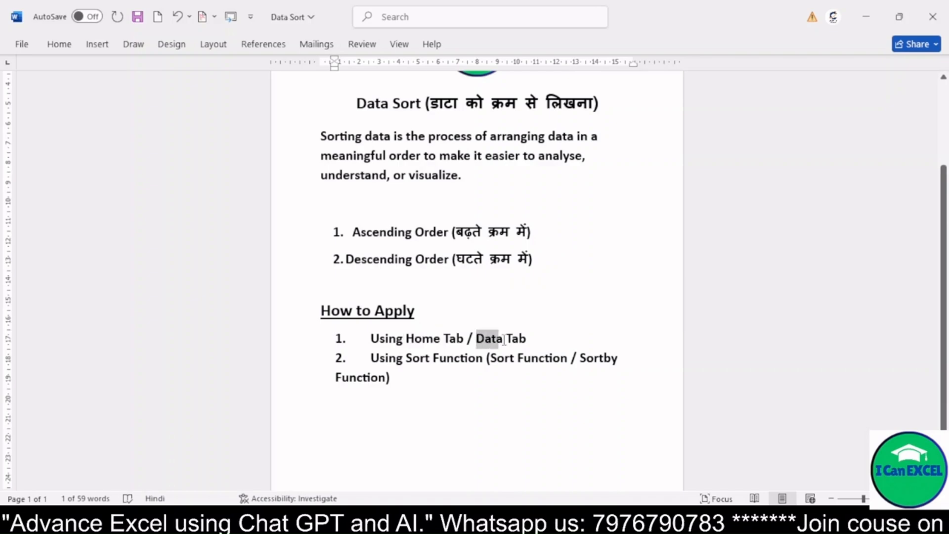
click(503, 340)
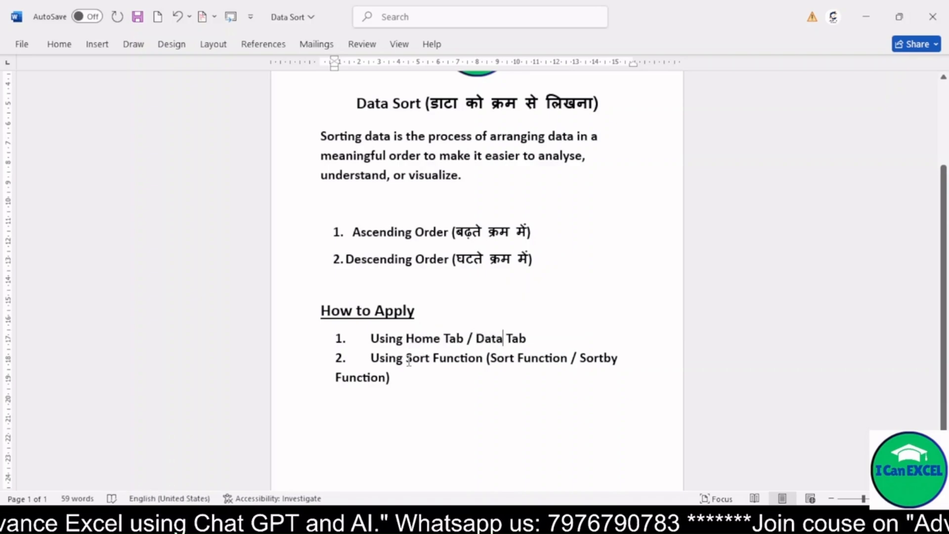
drag(491, 360, 516, 360)
drag(579, 359, 624, 361)
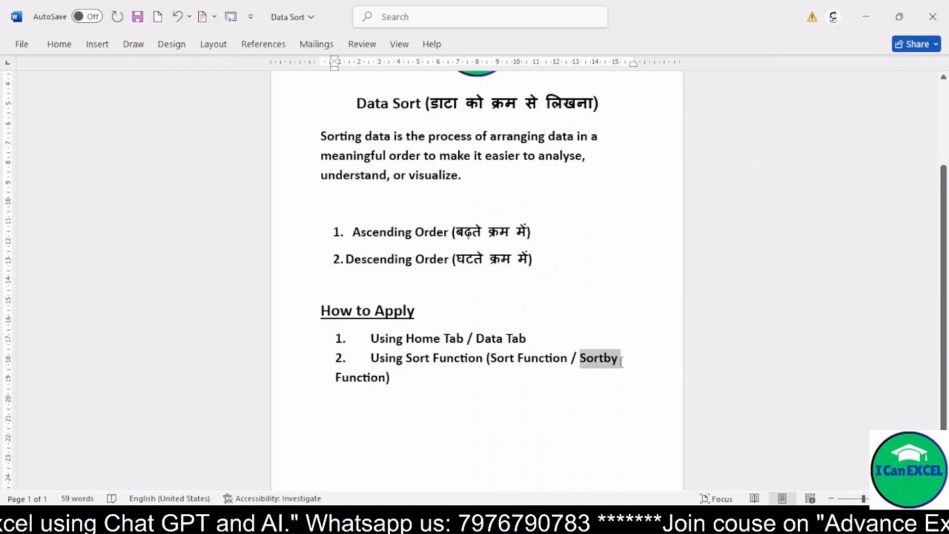
click(508, 359)
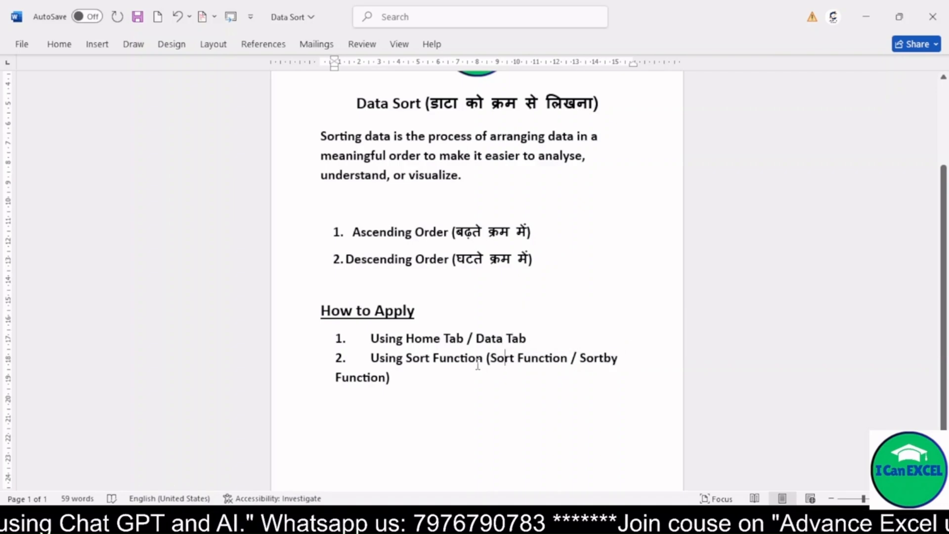
click(469, 390)
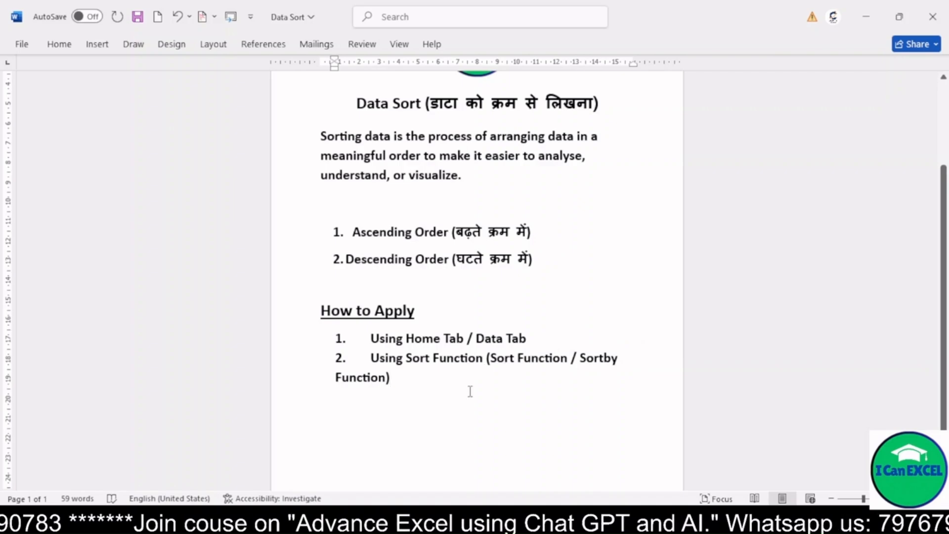
Step: Switch to the Excel workbook and examine the Roll No. column of the Class 10th marks table
key(alt+Tab)
click(227, 325)
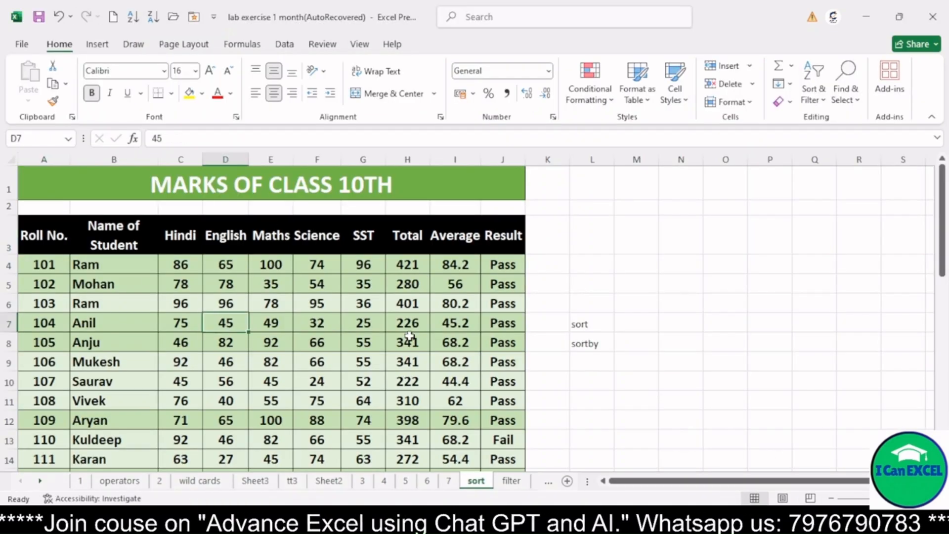
click(40, 242)
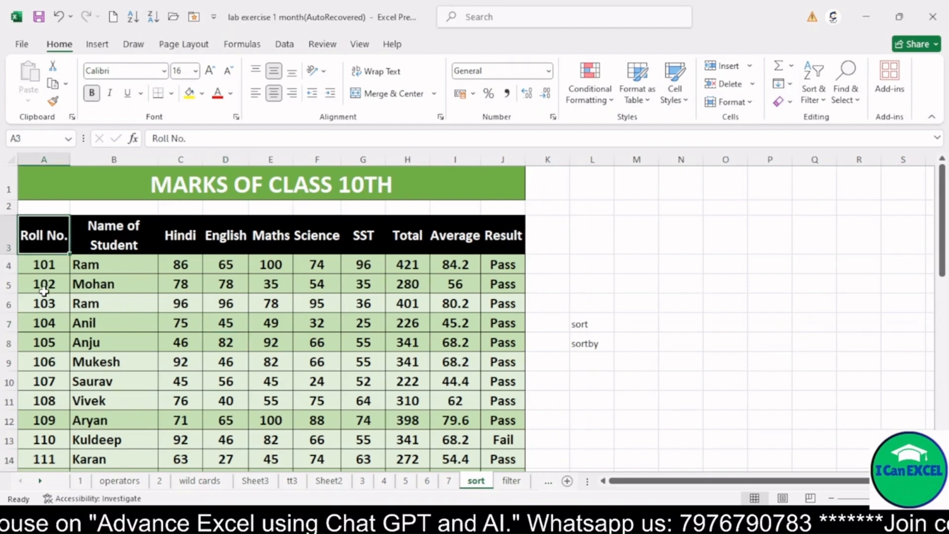
click(45, 266)
click(48, 282)
click(46, 298)
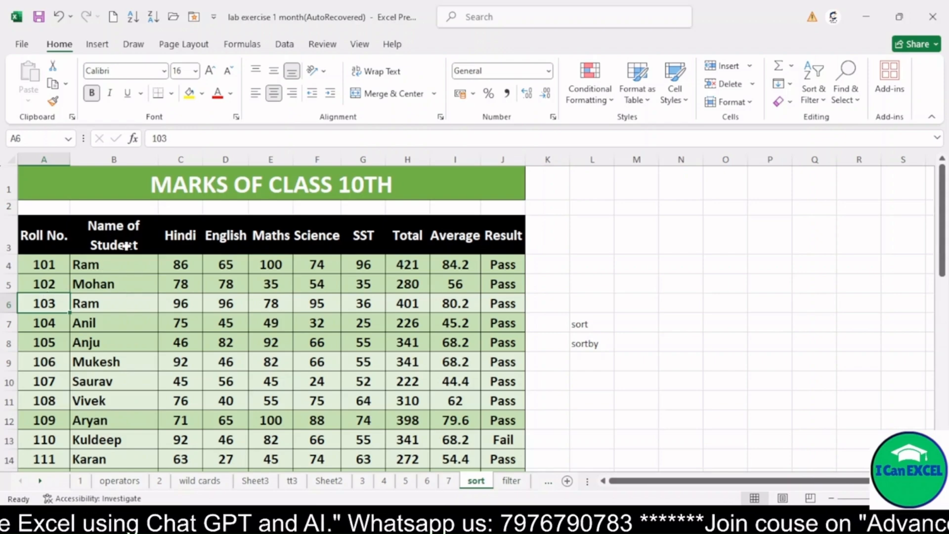
Step: Sort the marks table by Name of Student from A to Z
click(117, 234)
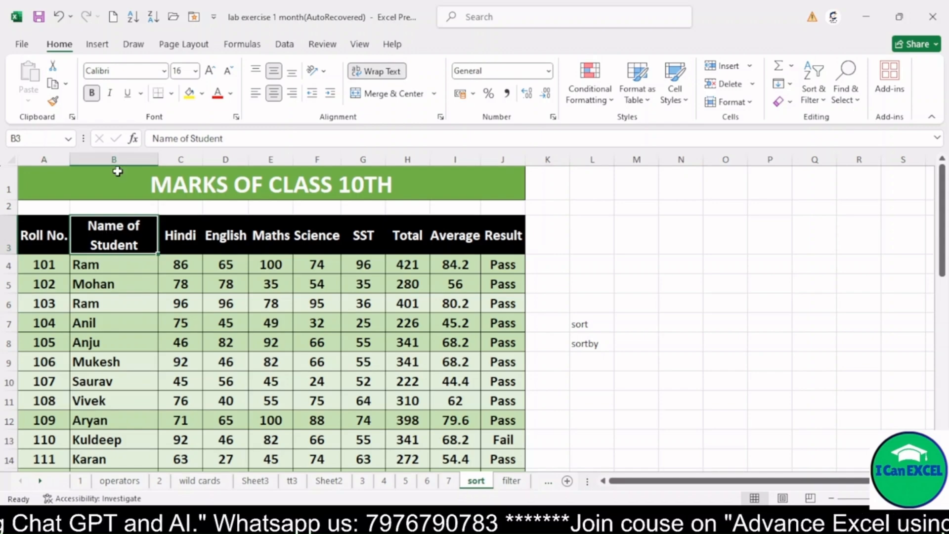
click(814, 102)
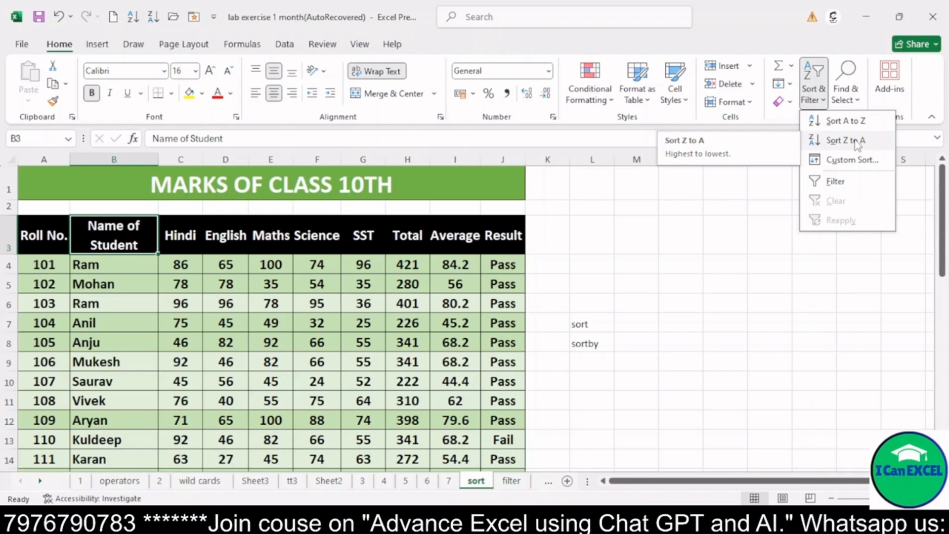
click(846, 122)
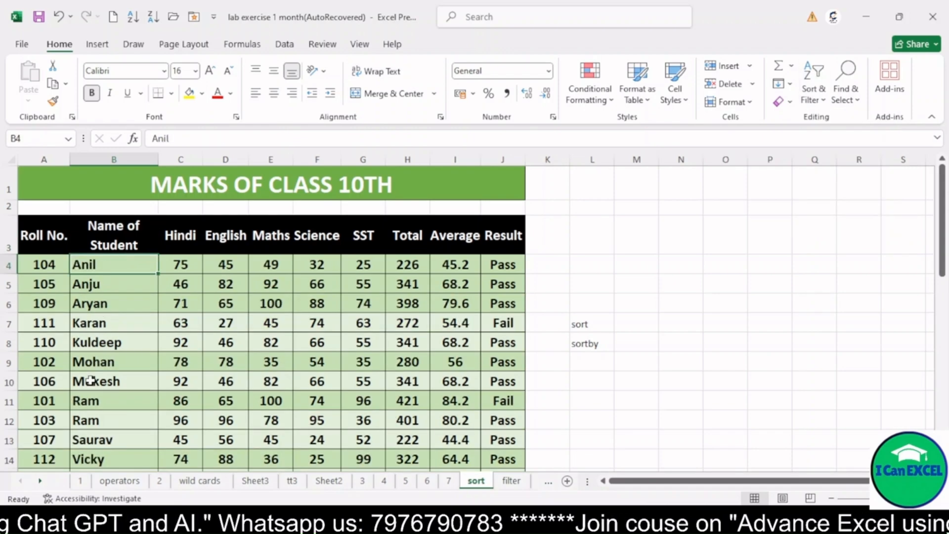
Step: Custom sort the marks table by Name of Student A to Z, with Total largest to smallest deciding the duplicate names
drag(86, 400, 109, 419)
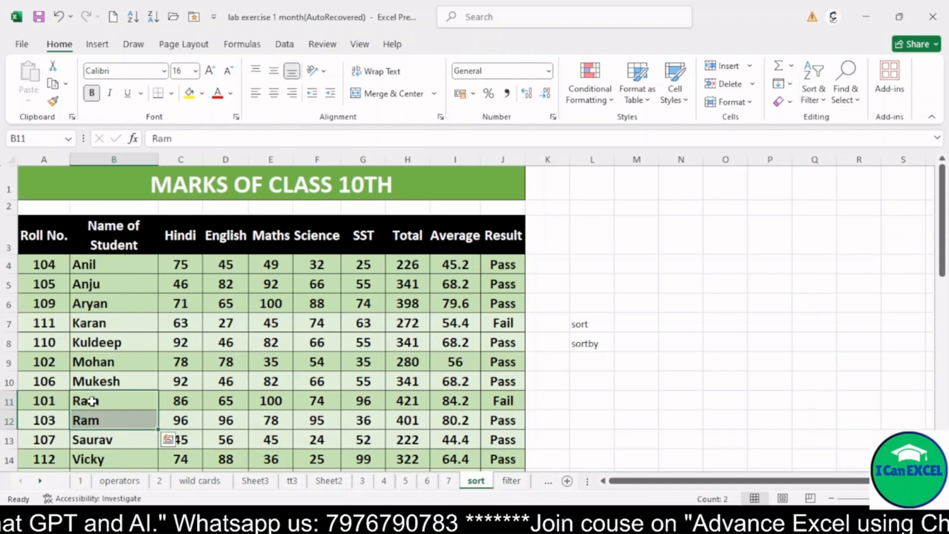
click(90, 400)
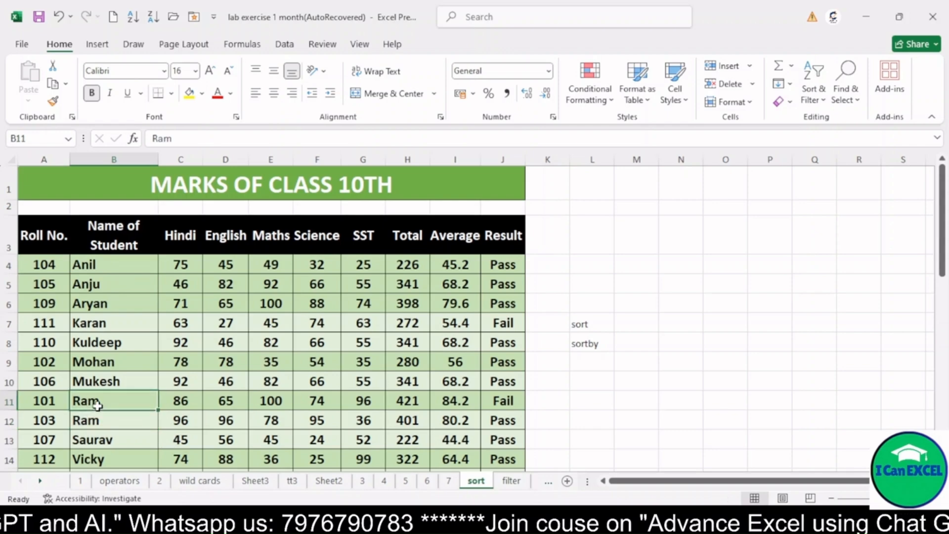
drag(62, 399, 197, 401)
drag(44, 420, 121, 418)
click(104, 397)
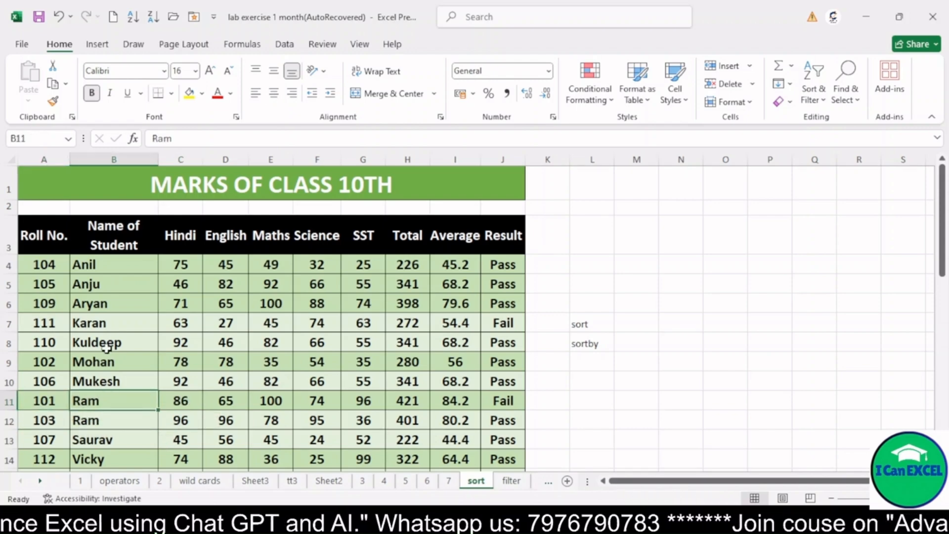
click(822, 101)
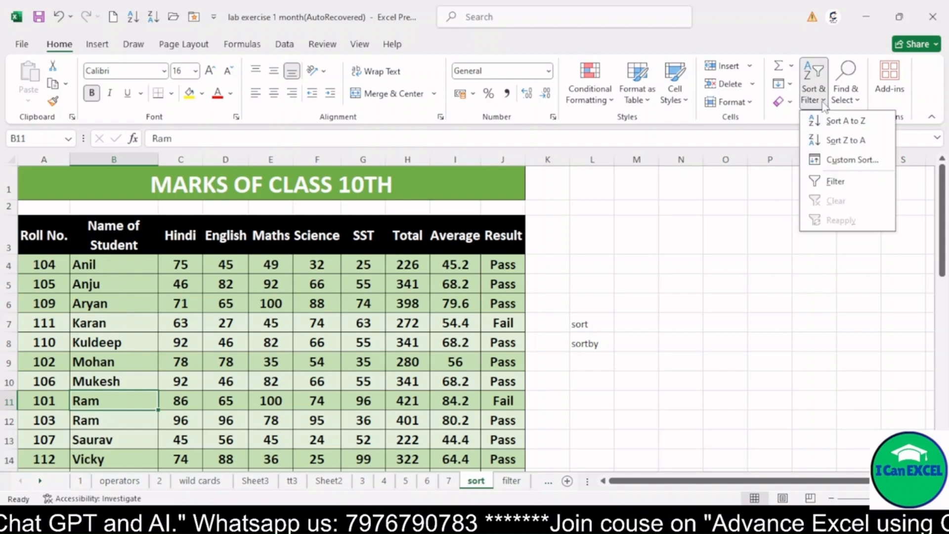
click(841, 159)
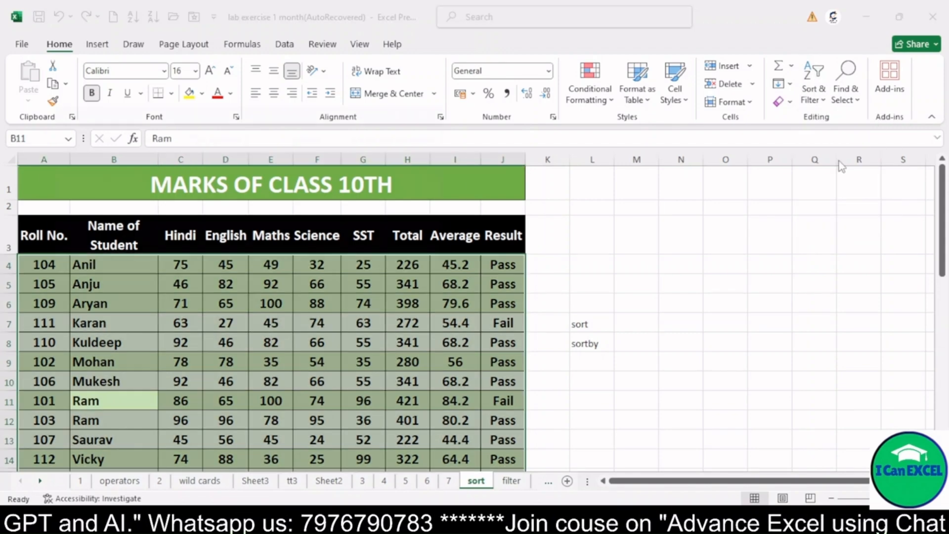
drag(195, 116, 337, 112)
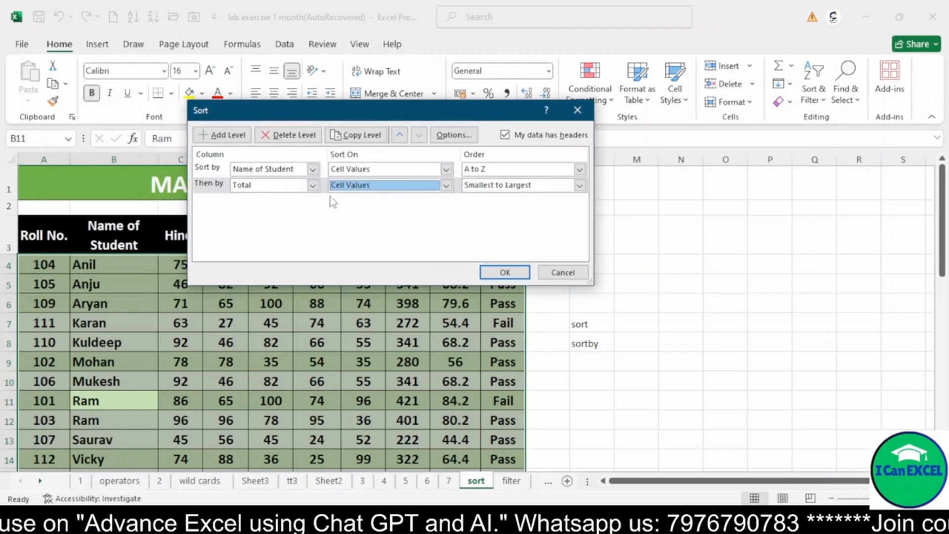
click(482, 187)
click(481, 208)
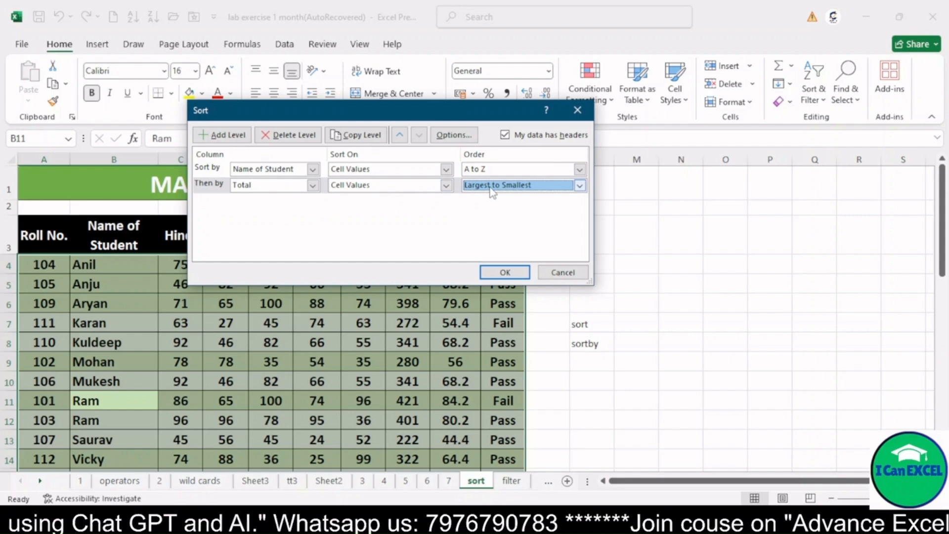
click(504, 272)
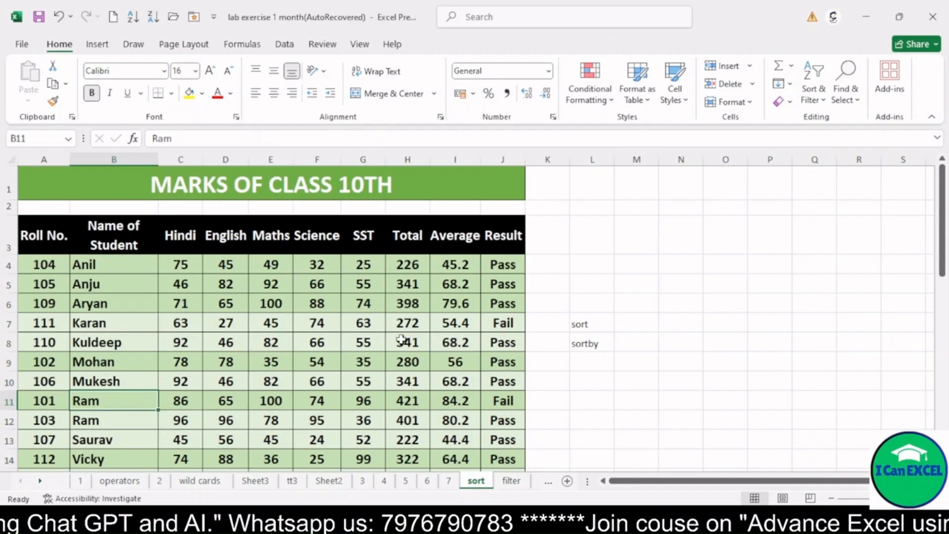
Step: Check the order of the two rows sharing a student name against their values in the Total column
click(406, 337)
click(44, 401)
drag(43, 402, 456, 394)
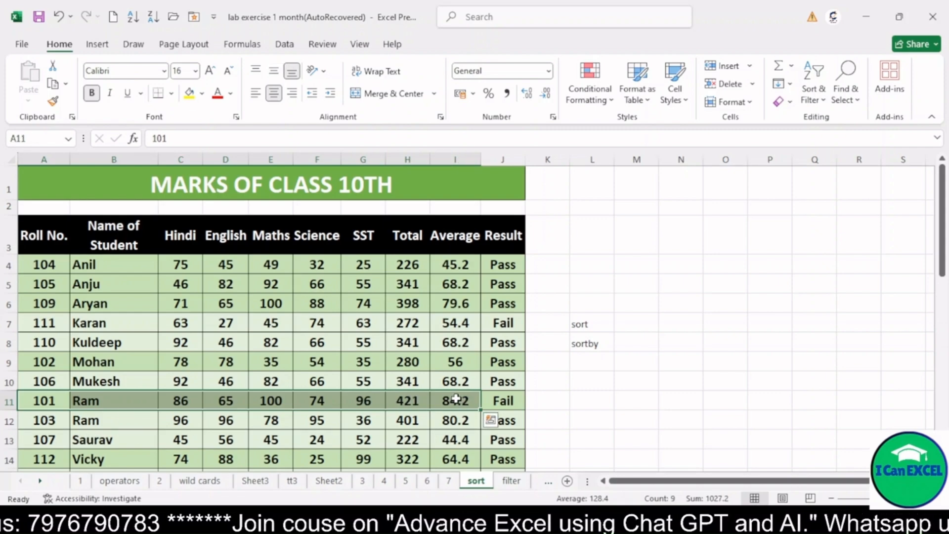
click(410, 400)
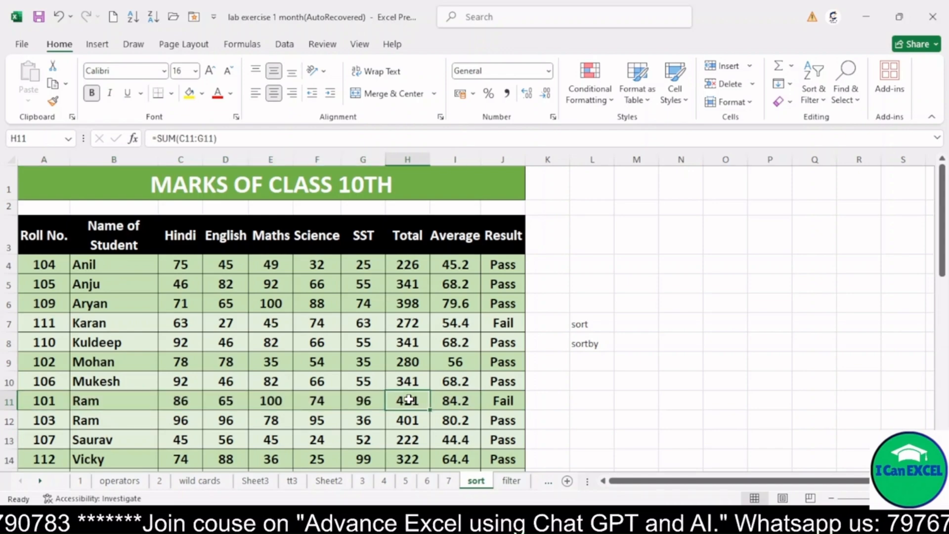
click(814, 97)
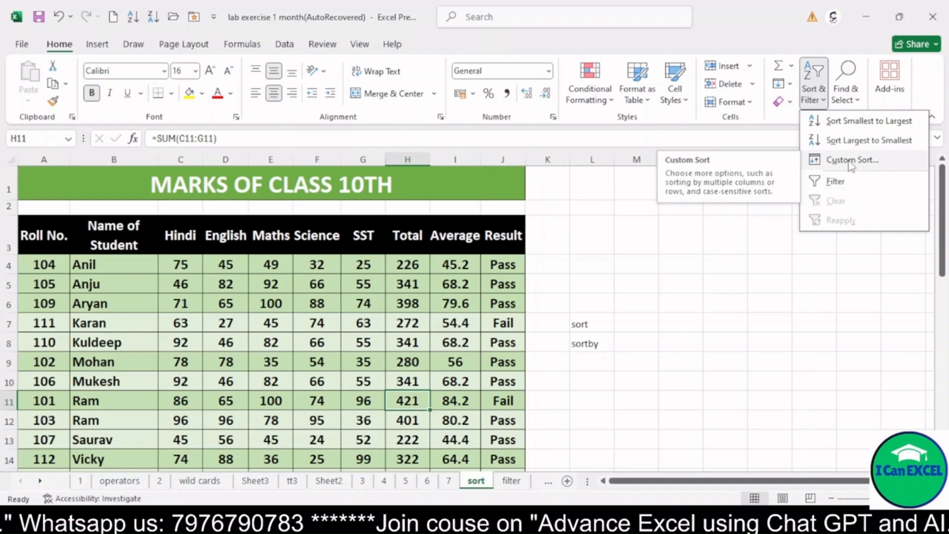
click(372, 280)
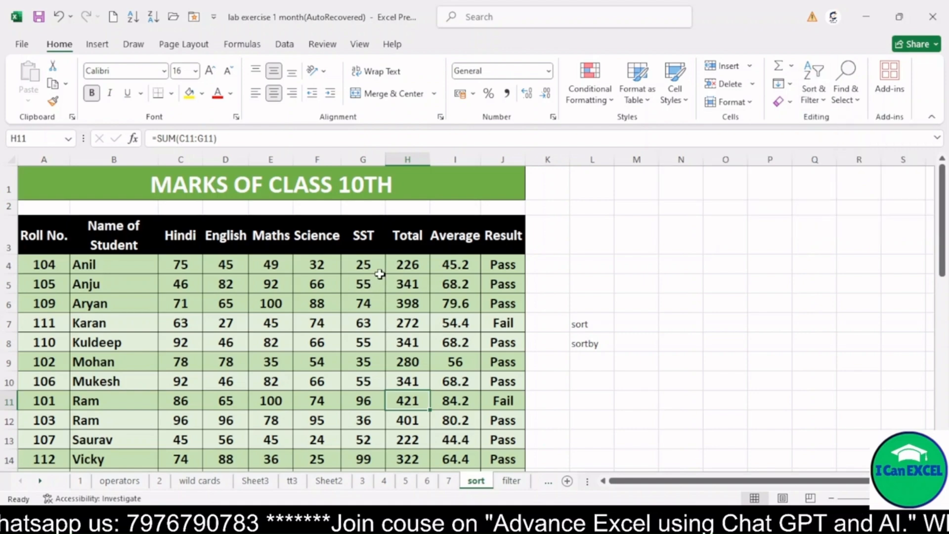
click(371, 278)
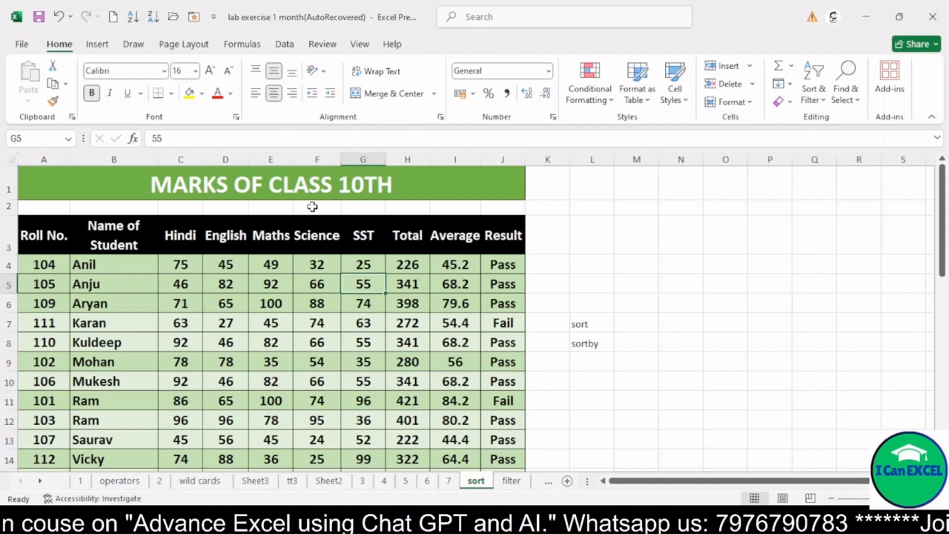
Step: Examine the function names sort and sortby noted in cells L7 and L8
click(591, 326)
key(shift+Down)
click(591, 325)
click(593, 344)
double_click(591, 325)
click(611, 342)
drag(596, 322, 597, 325)
drag(597, 324, 597, 342)
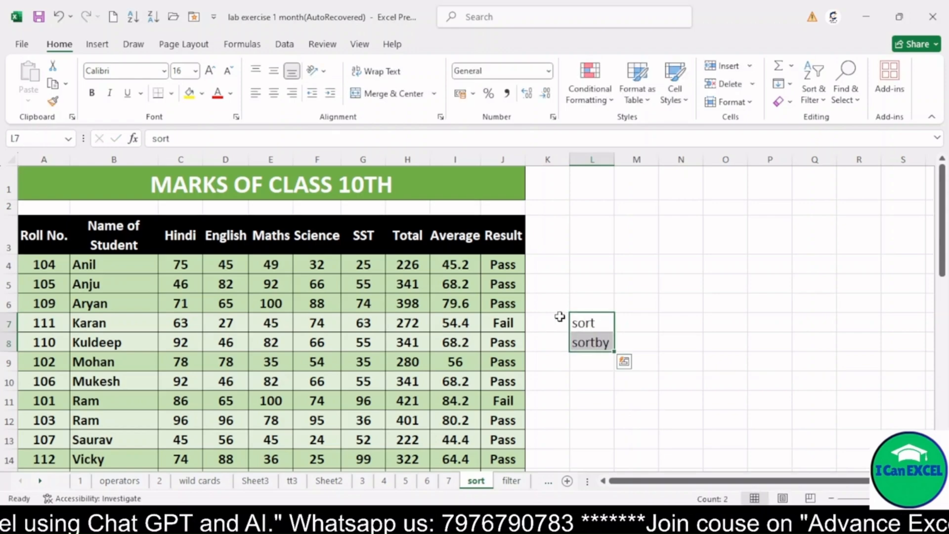
click(598, 323)
click(602, 341)
click(601, 323)
click(596, 343)
click(597, 324)
click(599, 343)
click(598, 324)
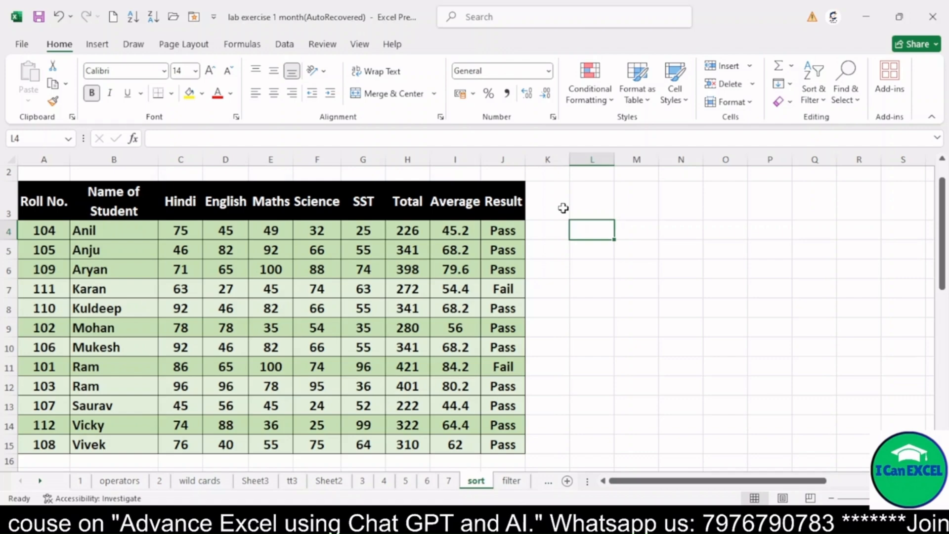
Step: Enter =SORT(A4:J15,2,1) in cell L4 to list the marks data by student name in ascending order
text(=s)
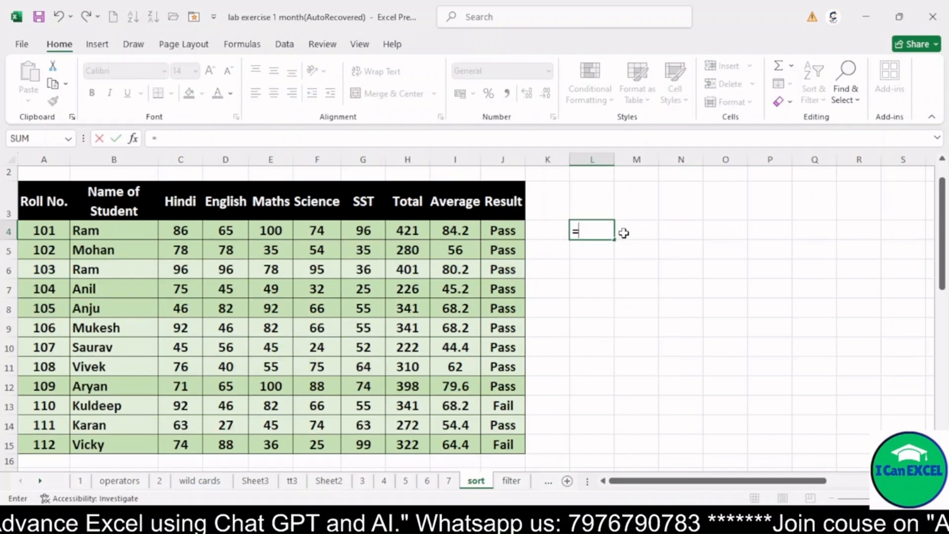
text(sort)
text(()
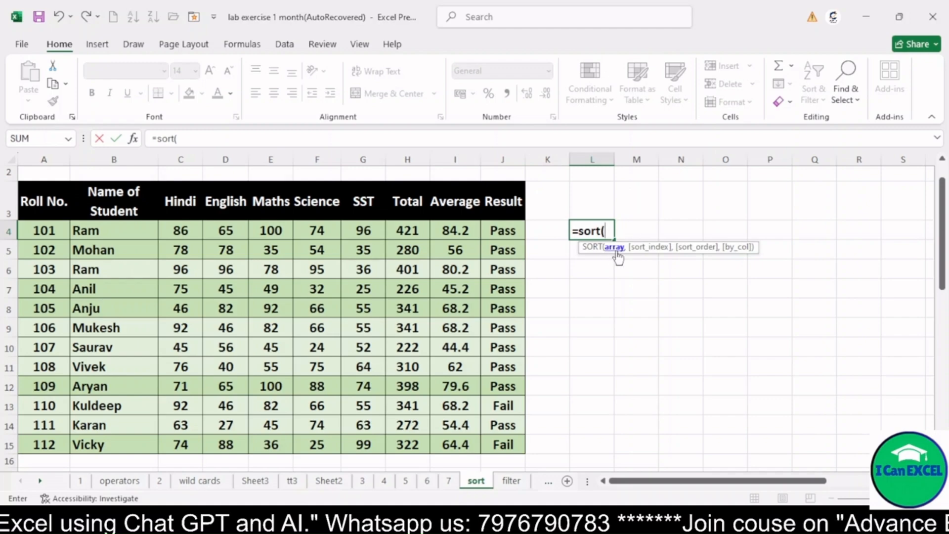
drag(44, 230, 500, 440)
text(,)
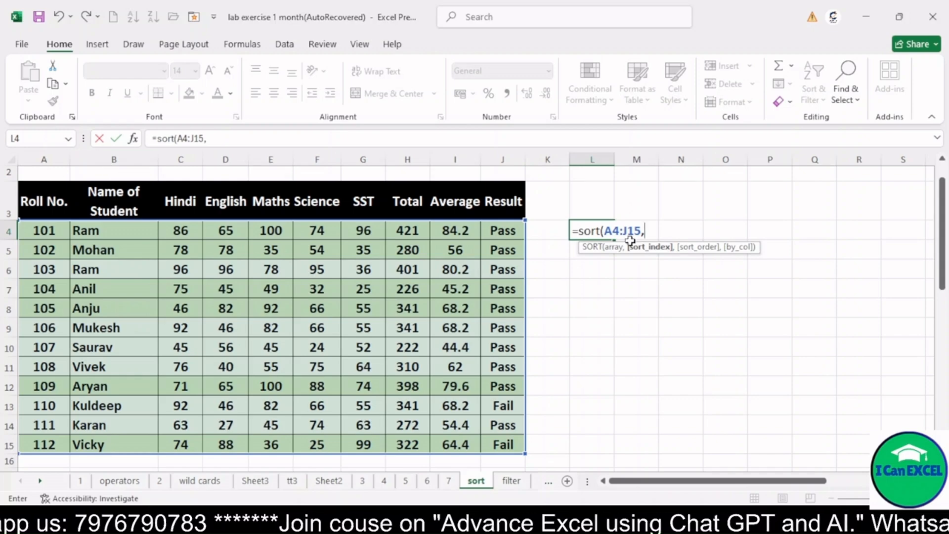
text(,)
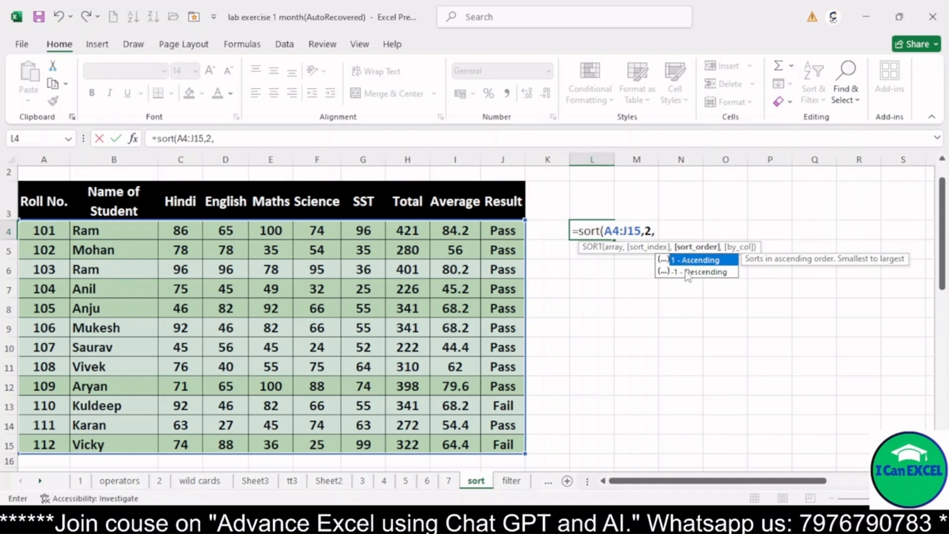
double_click(688, 264)
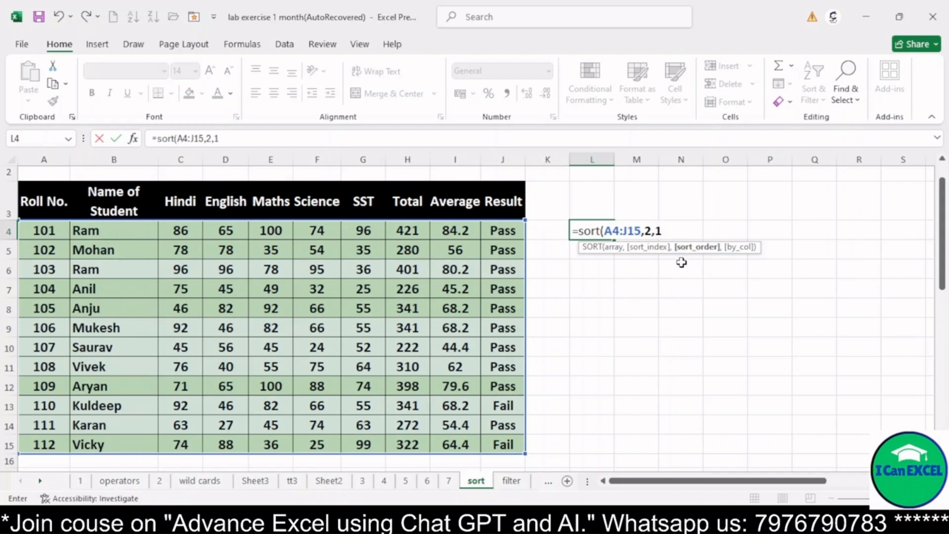
text())
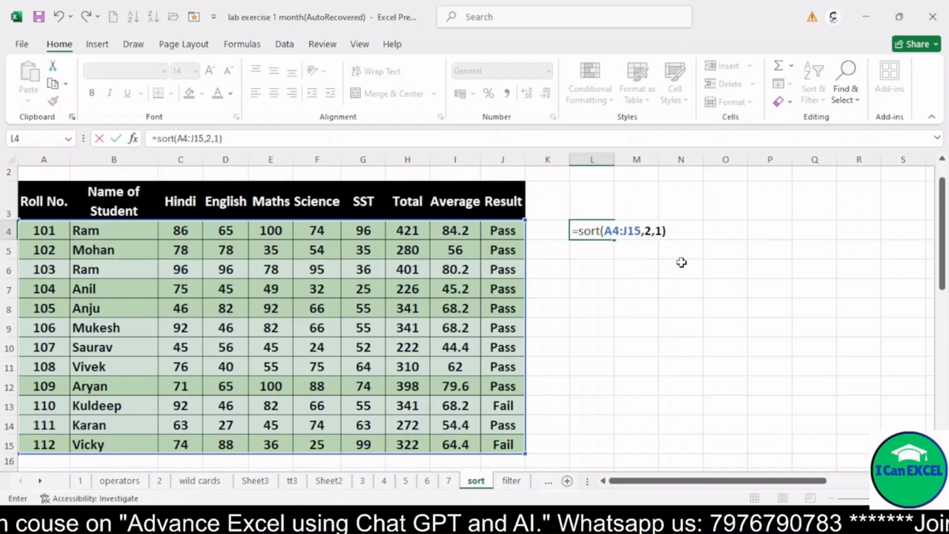
key(Return)
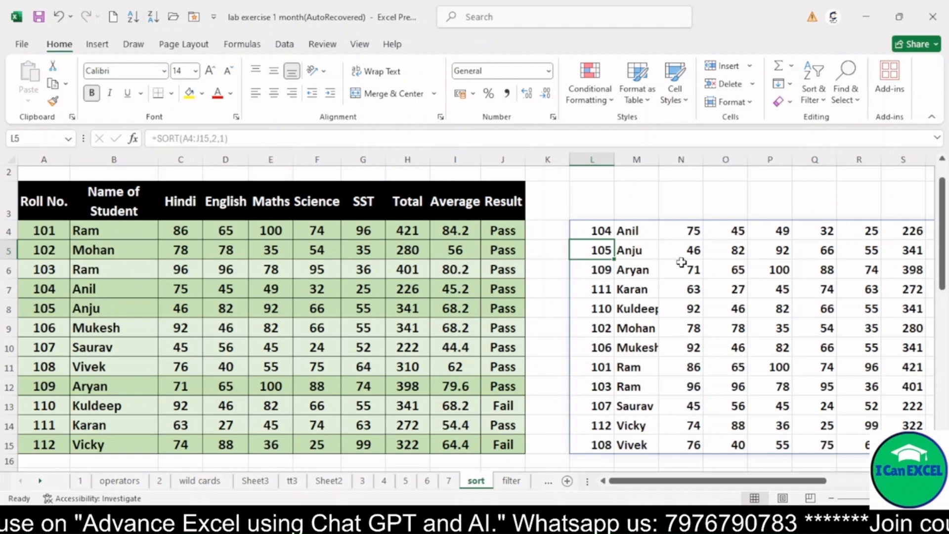
Step: Examine the order of the student names listed in M4:M15 by the SORT formula
key(Up)
key(Right)
key(shift+Down)
key(shift+Down)
key(shift+Down)
key(shift+Down)
key(shift+Down)
key(shift+Down)
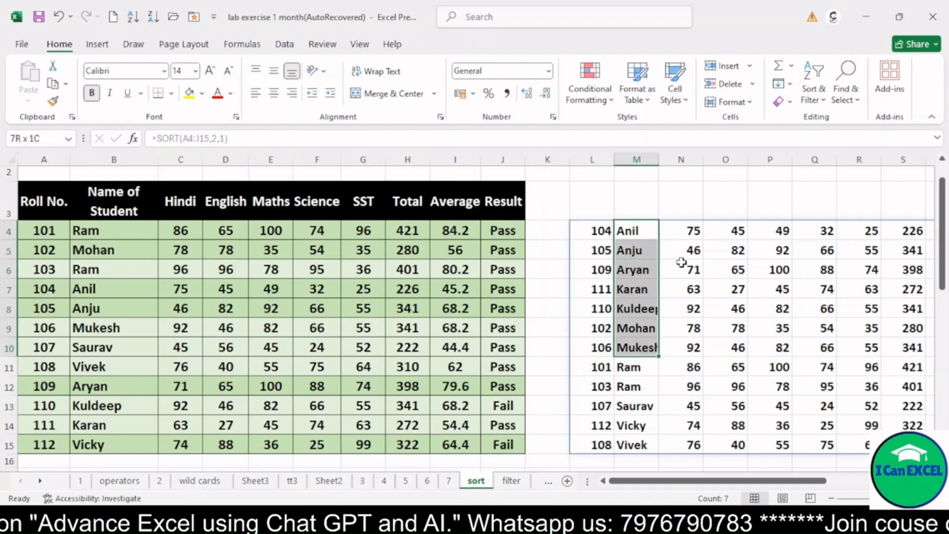
key(shift+Down)
key(shift+Down)
key(shift+Down)
key(shift+Down)
key(shift+Down)
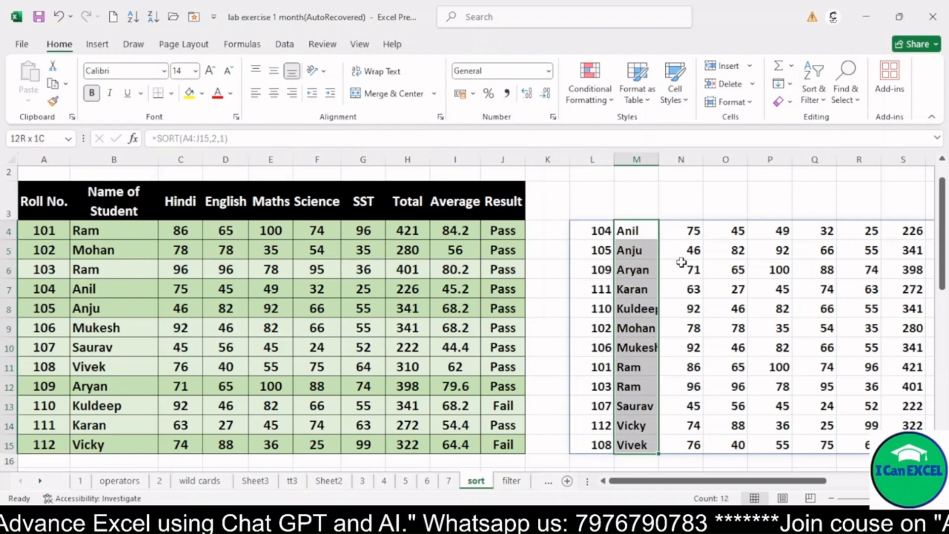
key(Up)
key(Up)
key(Up)
key(Down)
key(Down)
key(Down)
key(Down)
Step: Replace the formula in L4 with =SORT(A4:J14,9,-1) to list the marks by Average in descending order
key(Left)
key(Up)
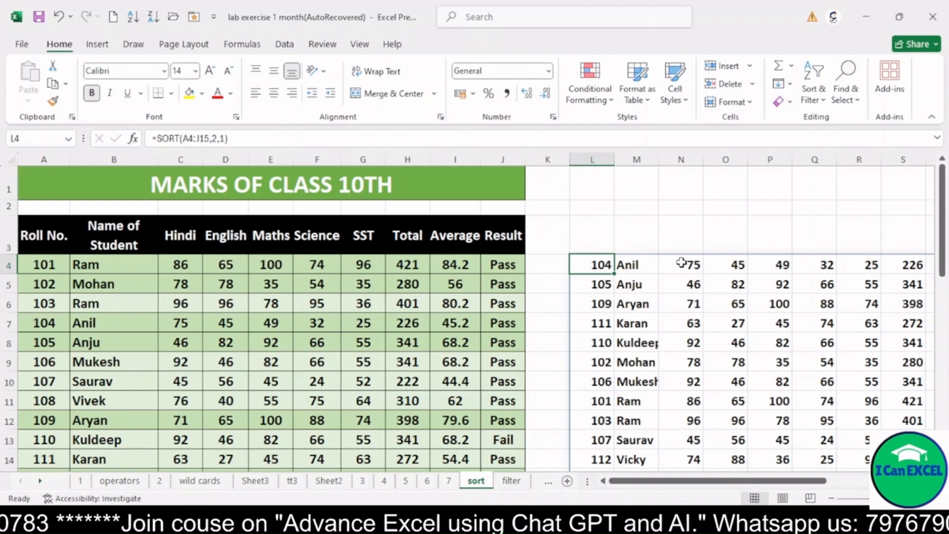
key(Delete)
text(=)
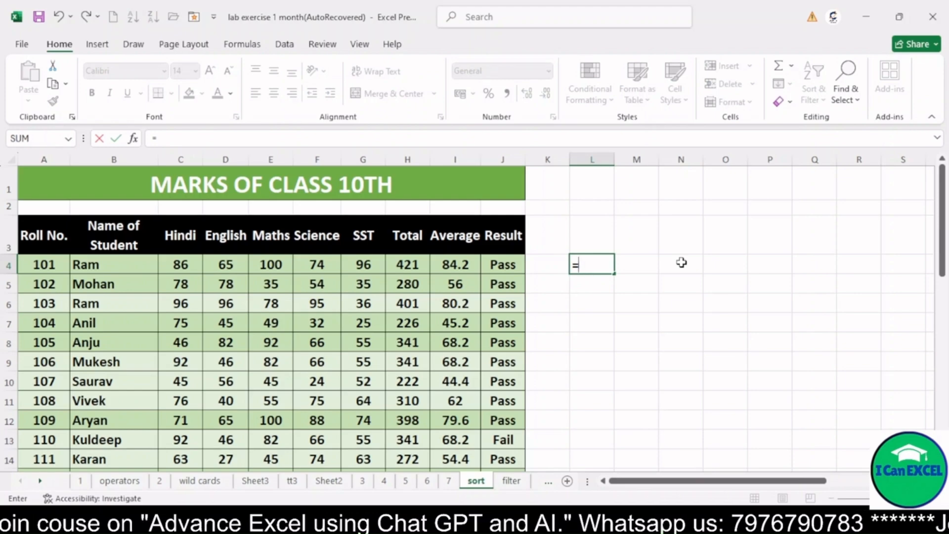
text(sort)
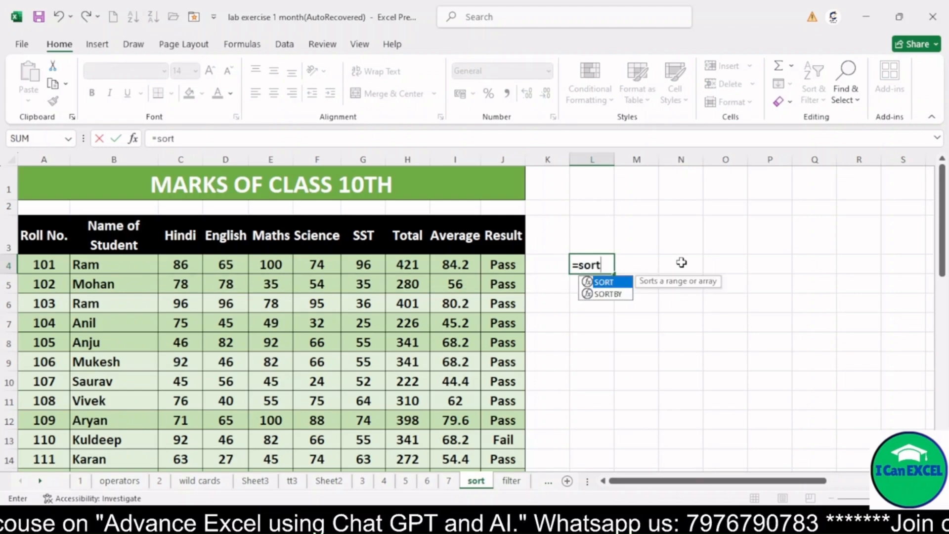
text(()
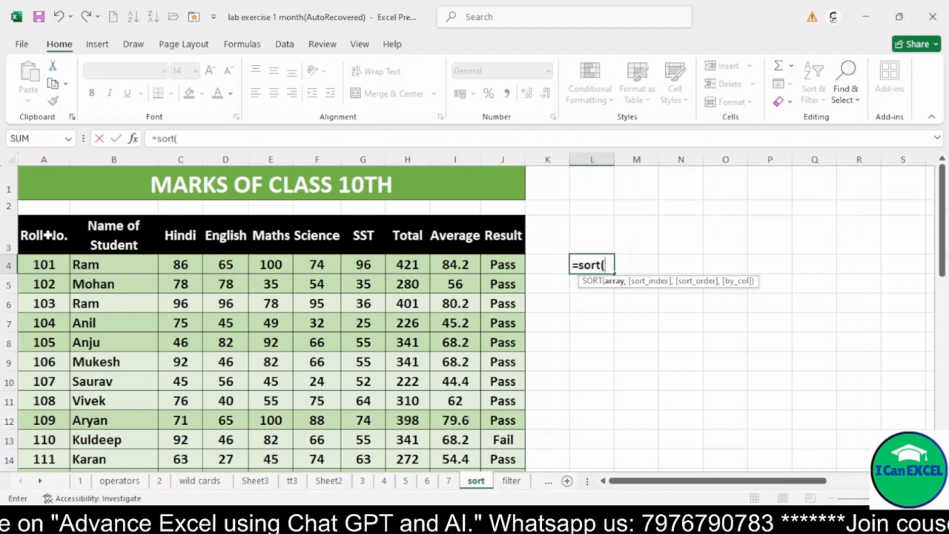
click(56, 262)
drag(137, 280, 516, 459)
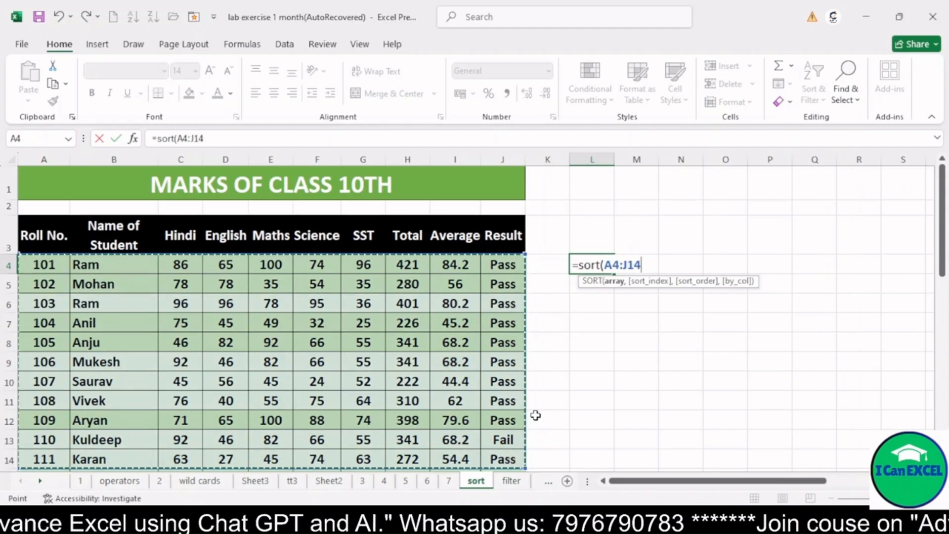
scroll(549, 394, down, 1)
scroll(565, 372, up, 1)
text(,)
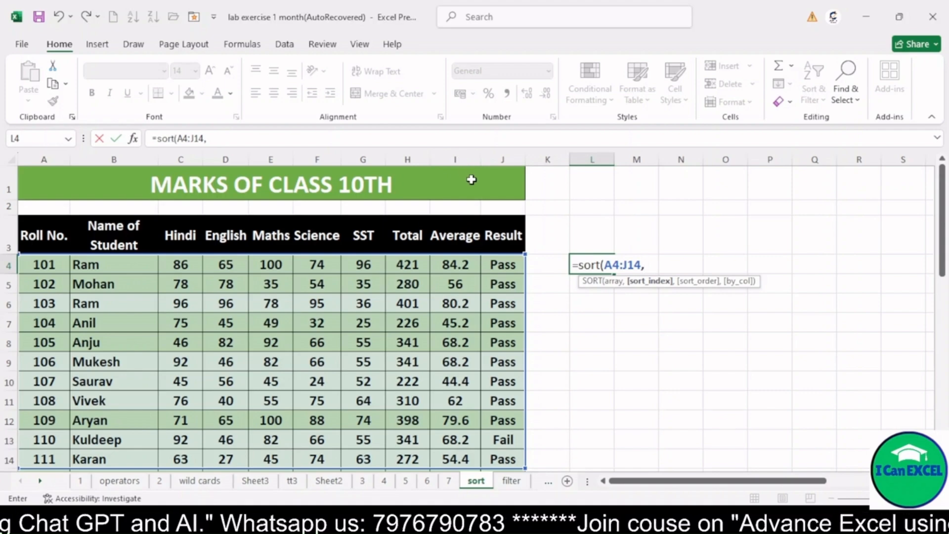
text(,)
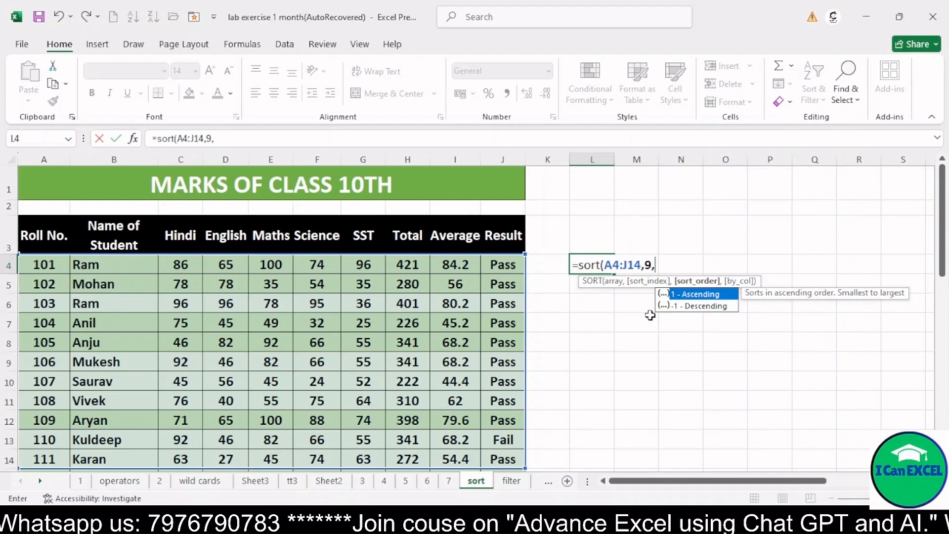
double_click(700, 305)
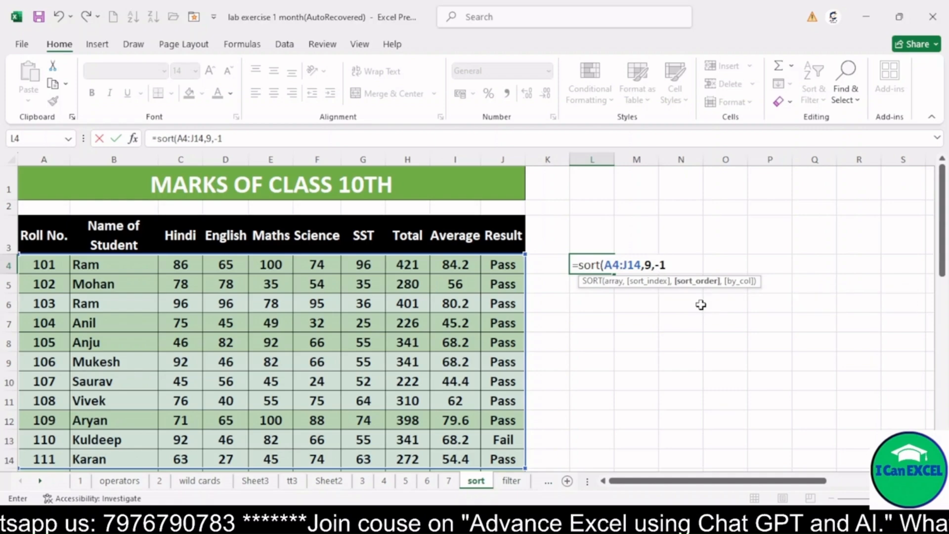
text())
key(Return)
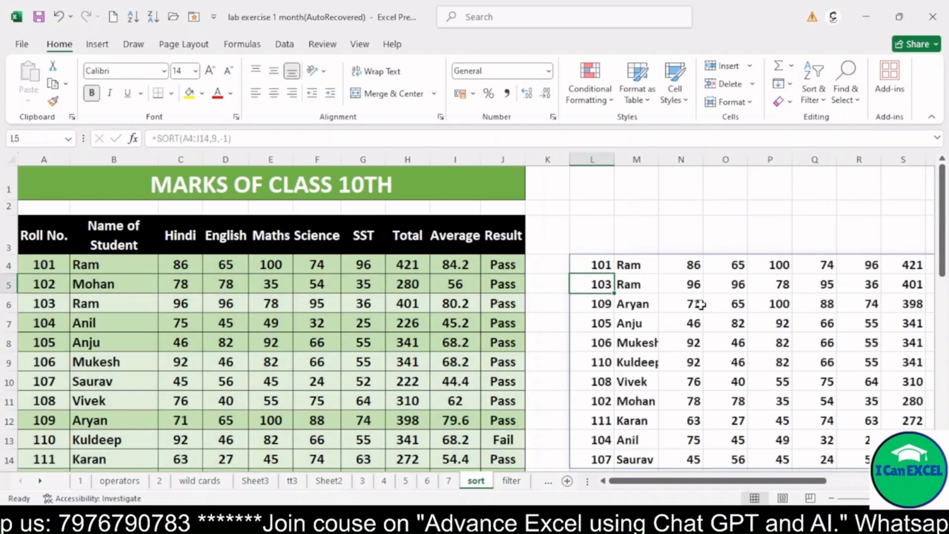
Step: Check the order of the Average values in column T of the sorted list
drag(750, 487, 798, 487)
drag(751, 265, 758, 422)
drag(751, 280, 753, 266)
click(756, 282)
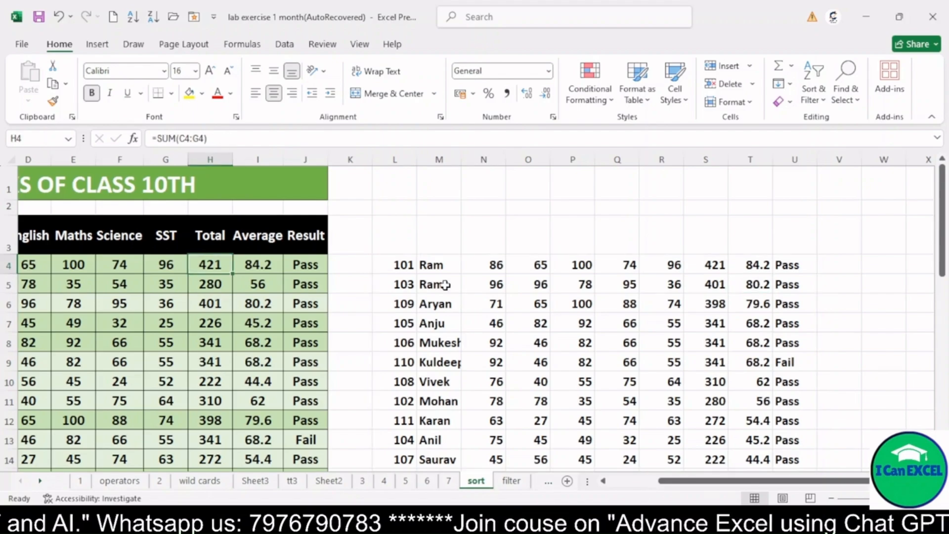
key(Left)
key(Left)
key(Left)
key(Left)
key(Left)
key(Left)
key(Left)
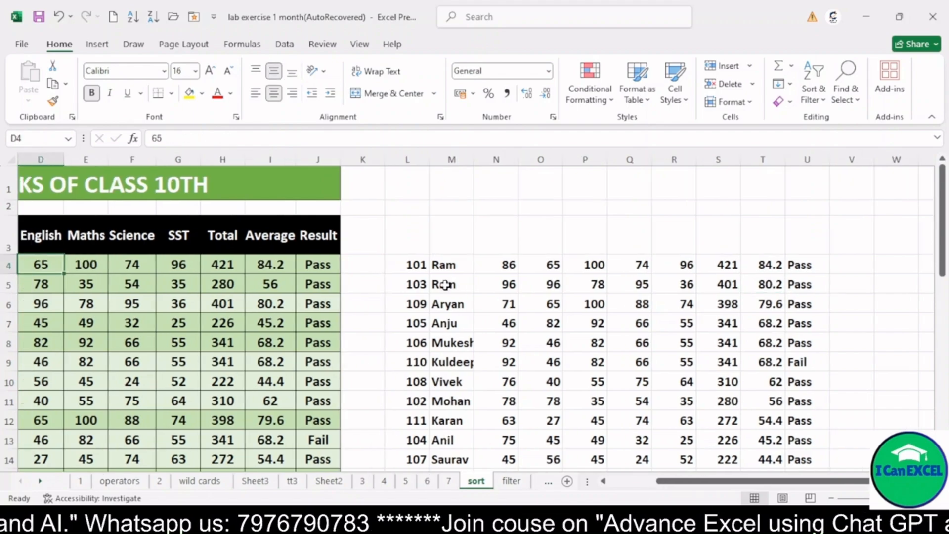
Step: Clear the SORT formula and its spilled list from cell L4
key(Right)
key(Right)
key(Right)
key(Right)
key(Right)
key(Right)
key(Right)
key(Right)
key(Right)
key(Right)
key(Right)
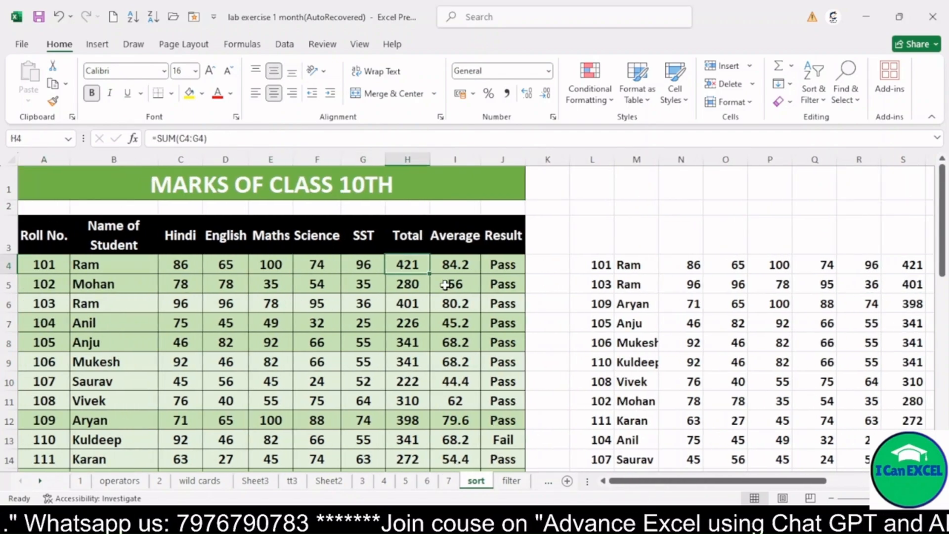
key(Delete)
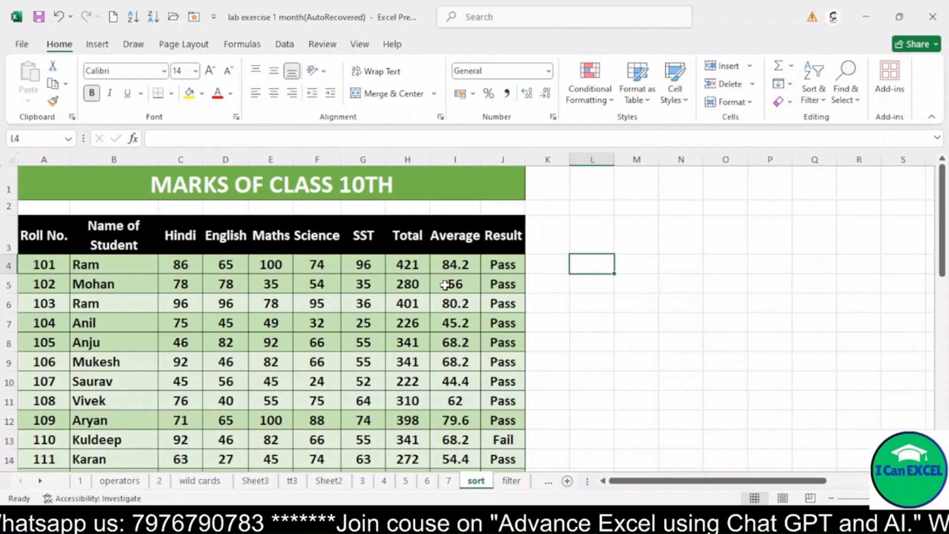
Step: Enter =SORTBY(A4:J14,H4:H14,-1) in L4 to list the marks by Total in descending order
text(=sortby)
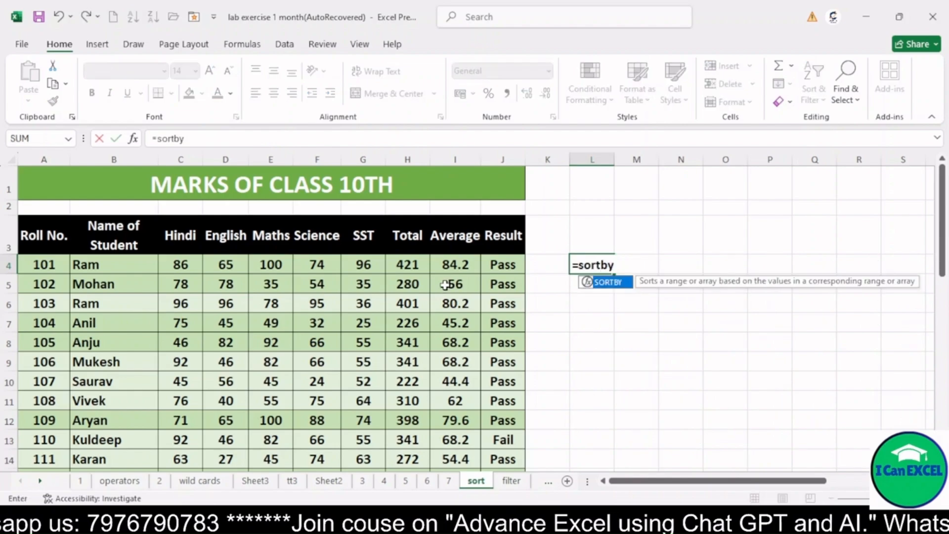
key(BackSpace)
key(BackSpace)
scroll(156, 345, right, 2)
text(by()
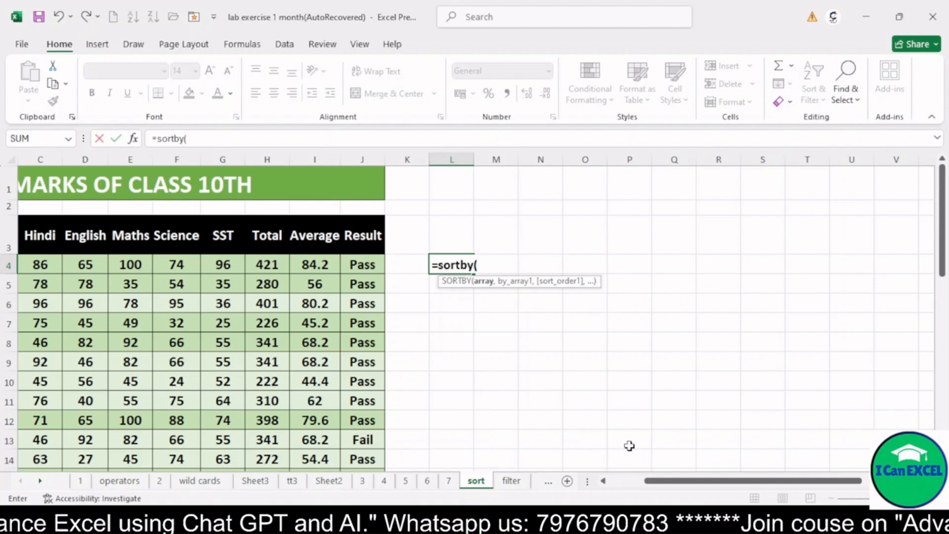
drag(664, 485, 629, 484)
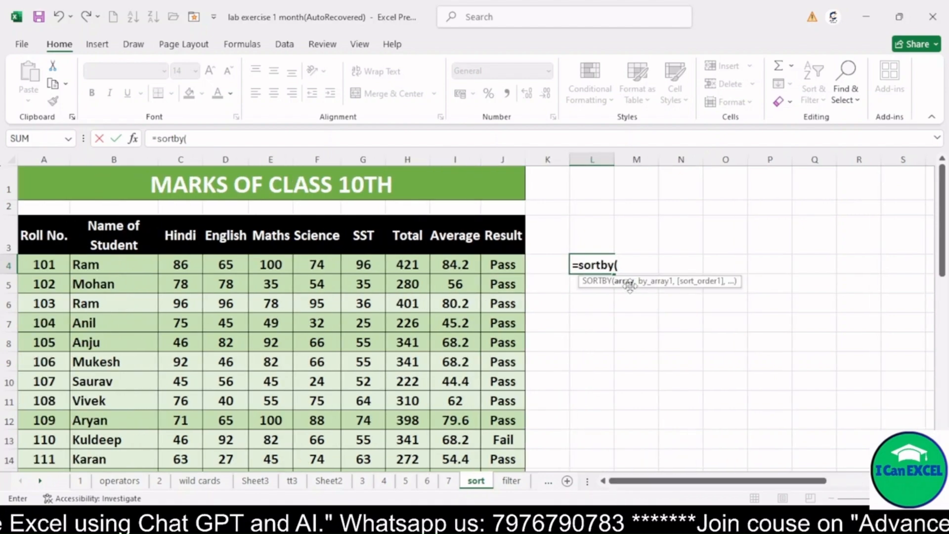
drag(57, 264, 502, 456)
text(,)
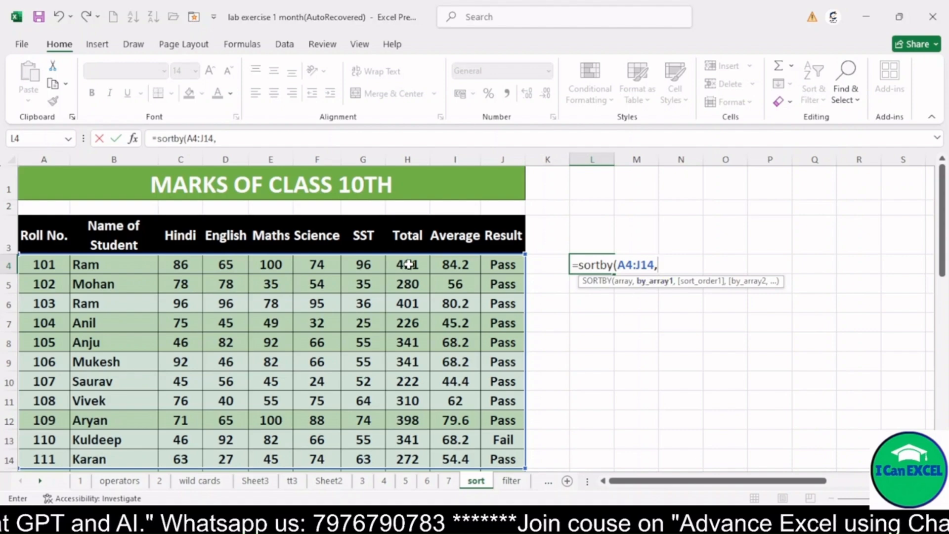
drag(408, 265, 411, 451)
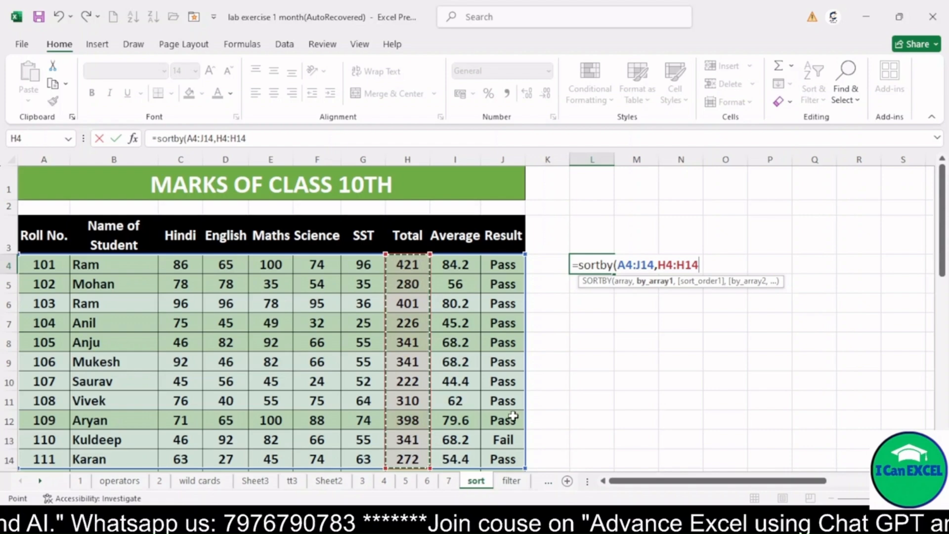
text(,)
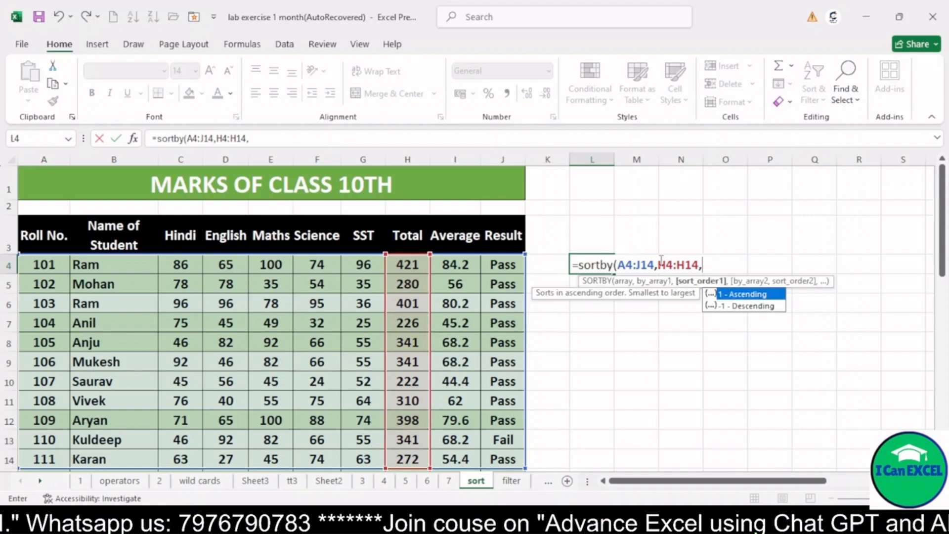
double_click(737, 307)
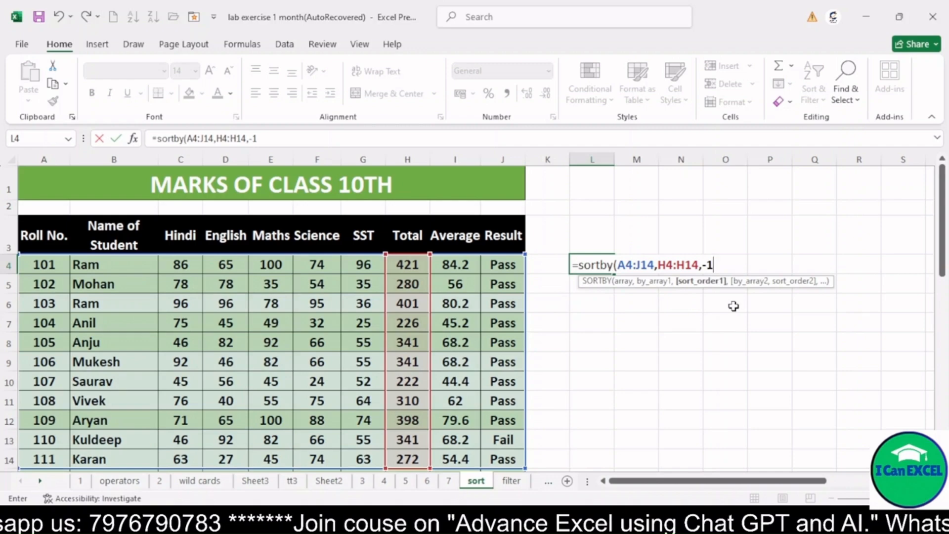
text())
key(Return)
Step: Check the order of the Total values in S4:S14 of the SORTBY list
key(Right)
key(Right)
key(Right)
key(Right)
key(Right)
key(Right)
key(Right)
key(Up)
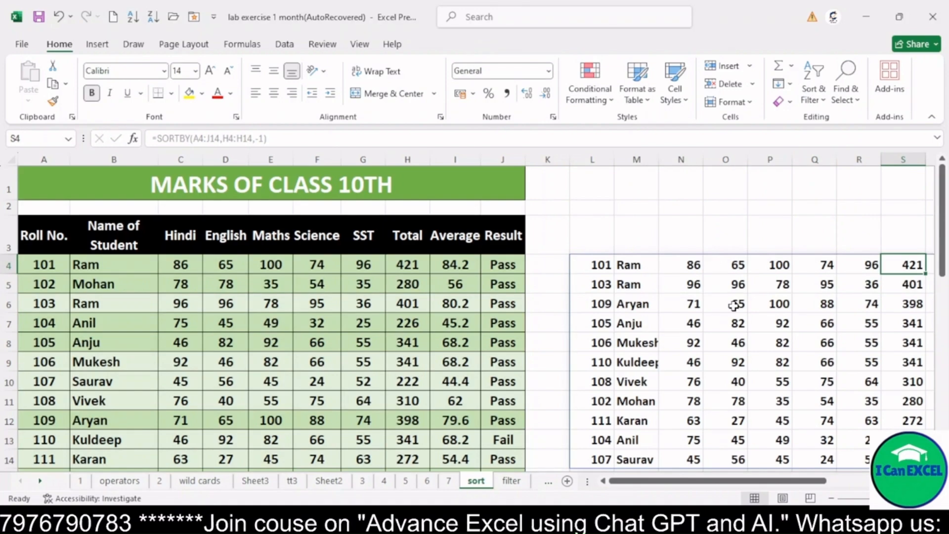
drag(907, 270, 897, 459)
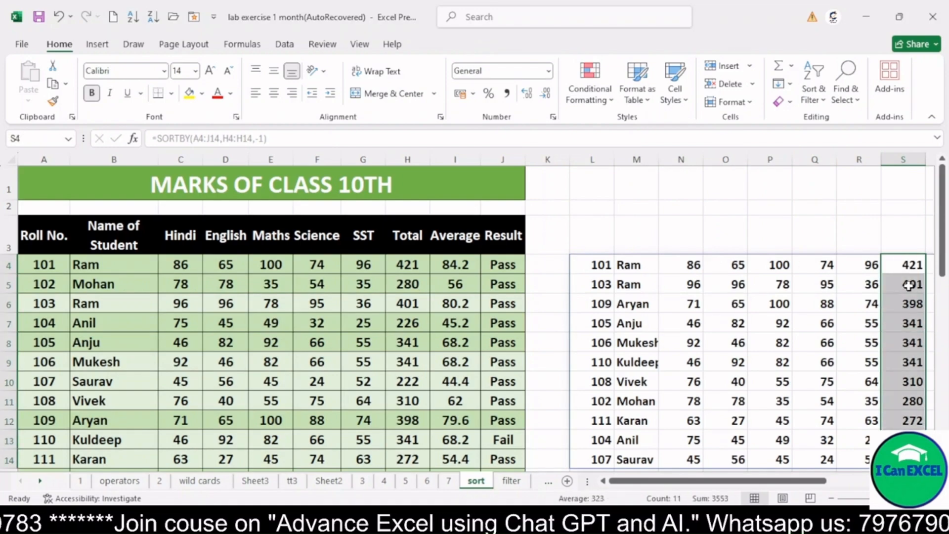
click(906, 268)
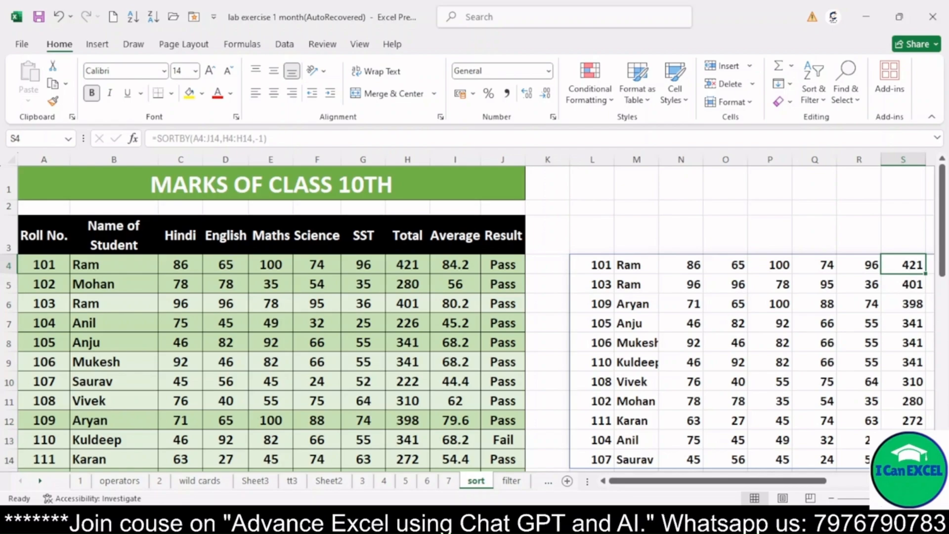
click(900, 460)
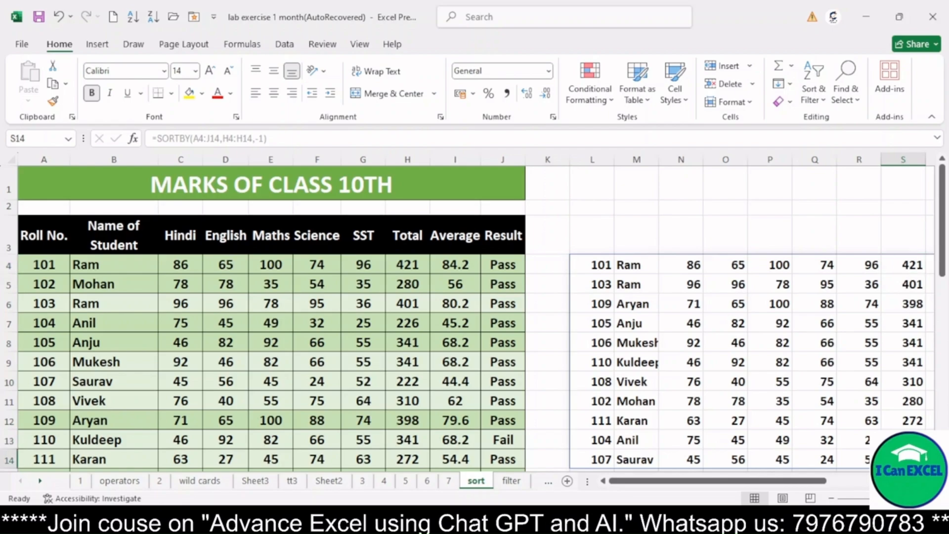
Step: Compare the Total values in rows 7 to 9 of the SORTBY list
click(597, 265)
scroll(598, 265, right, 2)
drag(746, 322, 438, 363)
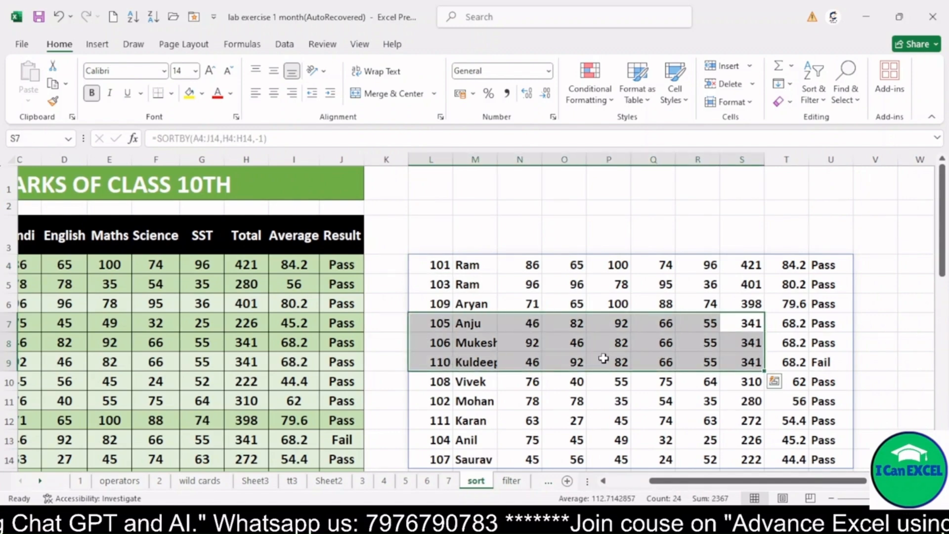
click(757, 364)
click(754, 326)
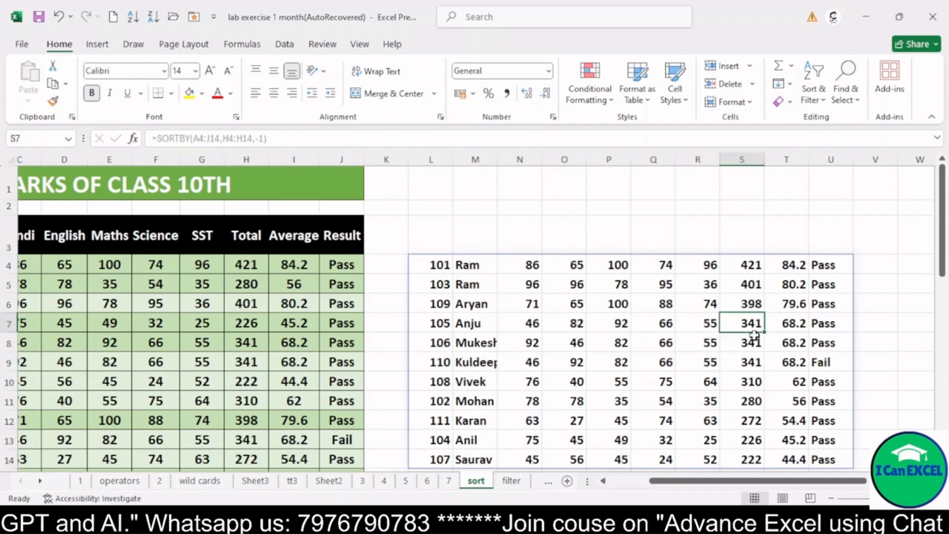
click(755, 336)
click(754, 325)
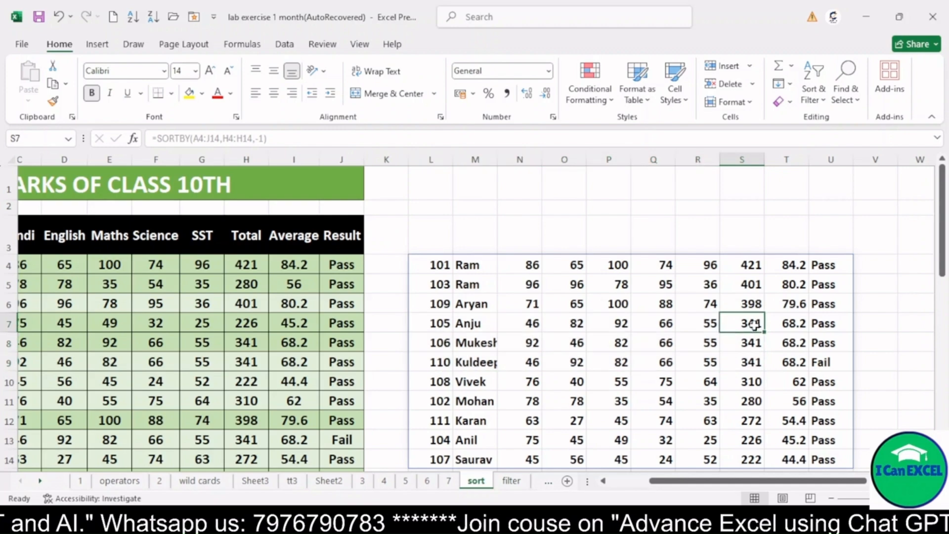
Step: Extend the SORTBY formula in L4 with the Maths range E4:E14 and order -1 as the second sort key
click(438, 265)
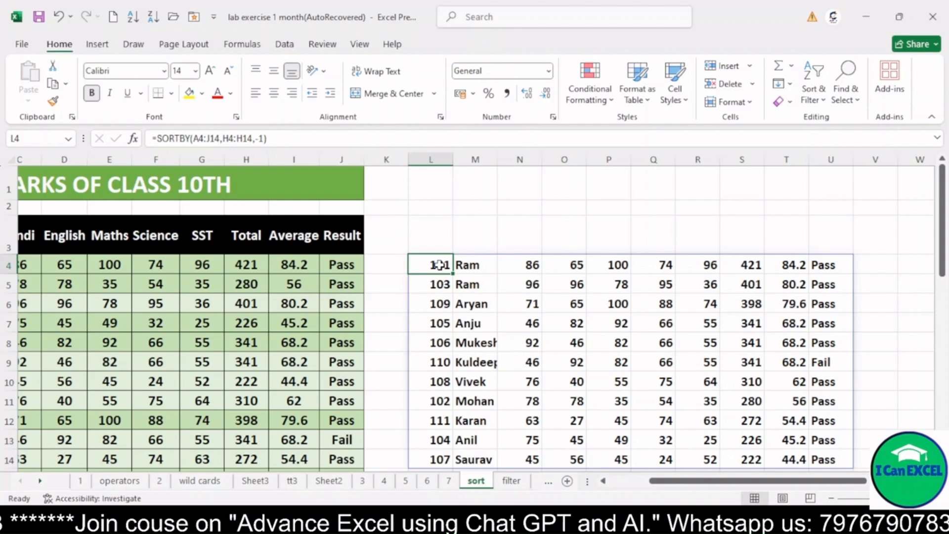
double_click(441, 266)
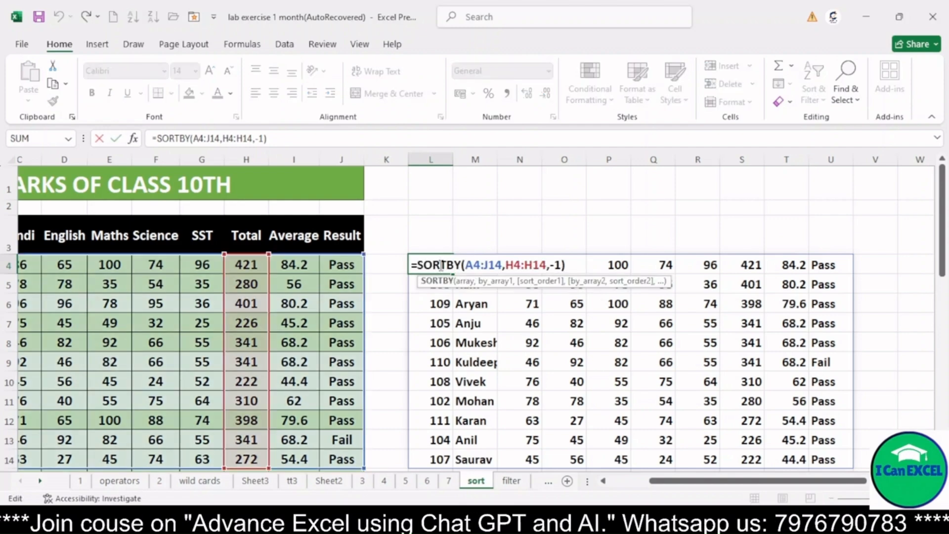
click(563, 264)
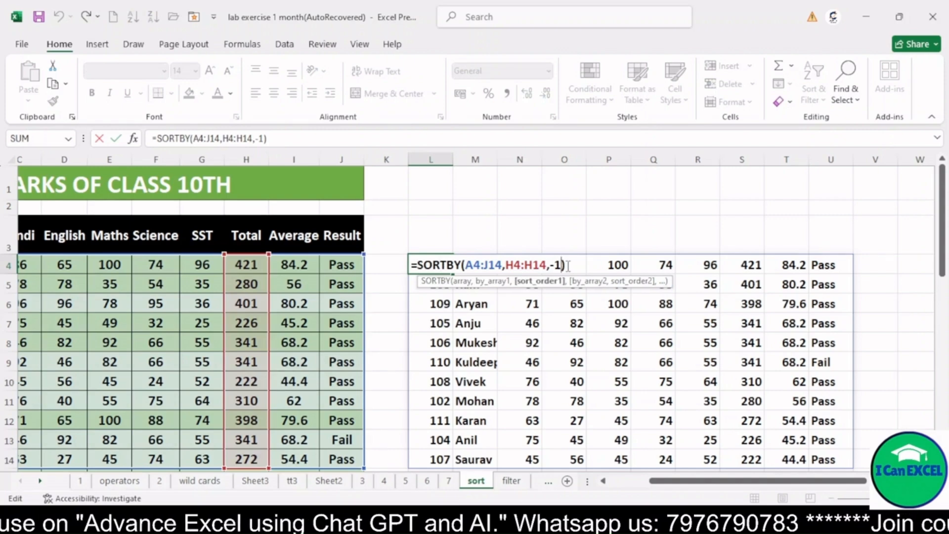
text(,)
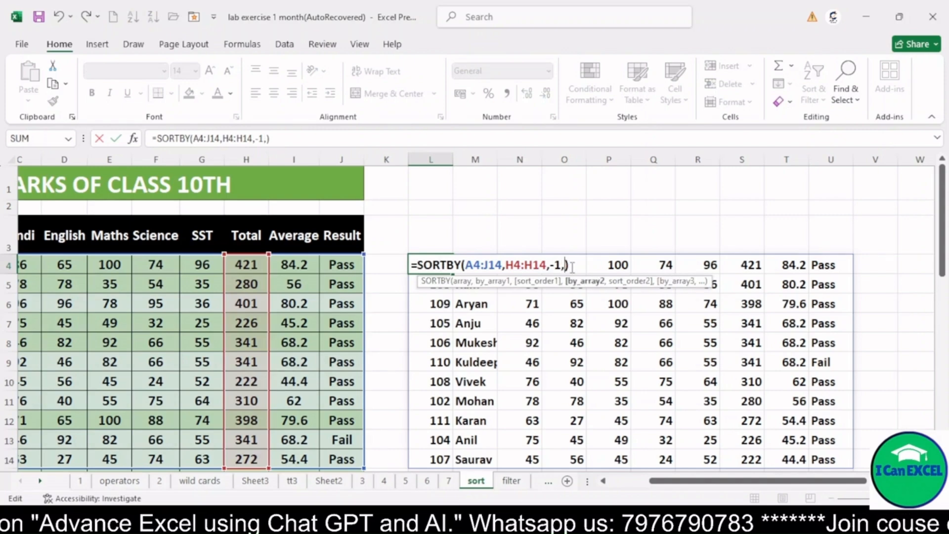
drag(709, 487, 683, 488)
click(204, 265)
drag(204, 294, 210, 453)
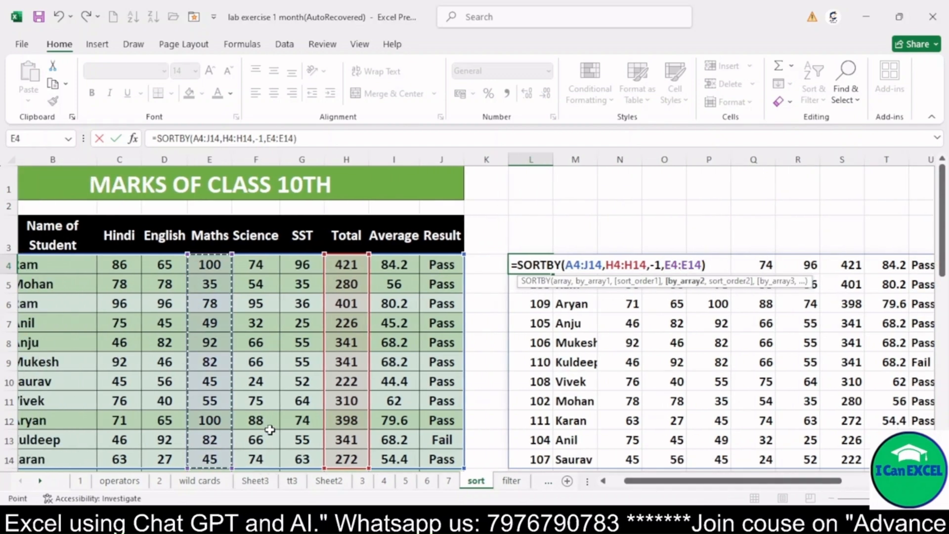
text(,)
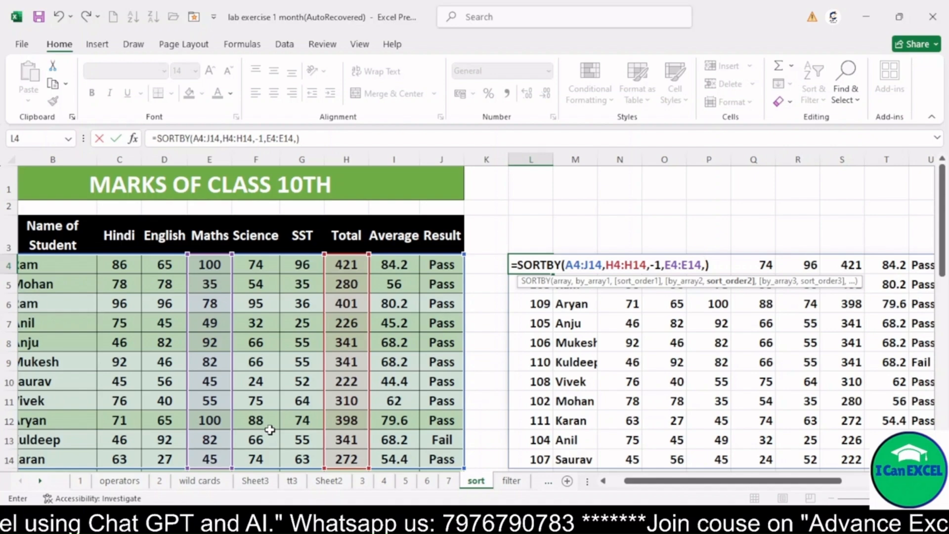
text(-1)
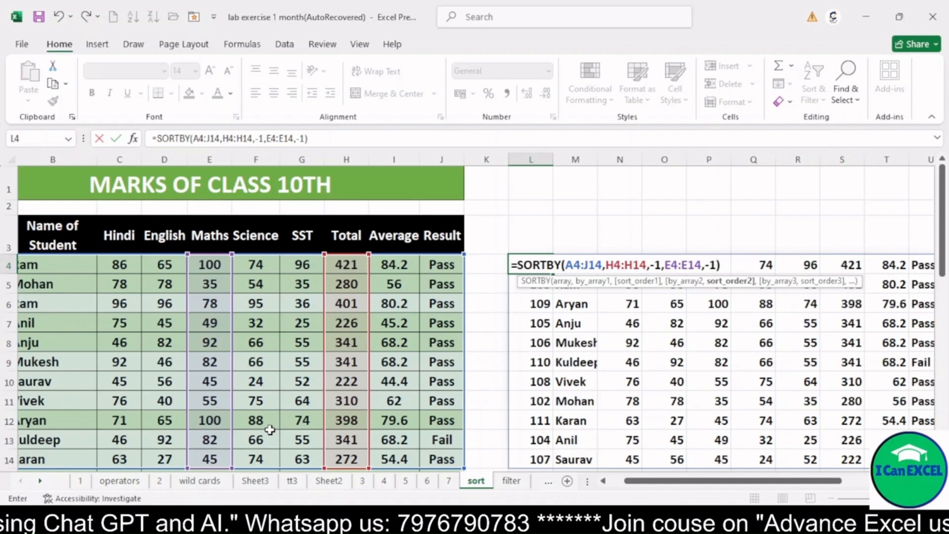
key(Return)
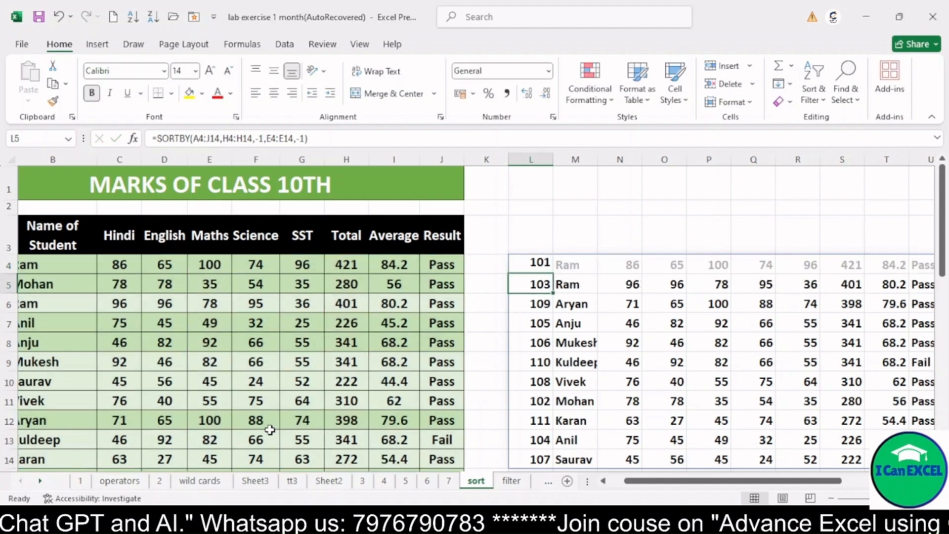
Step: Compare the Maths marks in rows 7 to 9 of the SORTBY list, where the Total values tie
scroll(835, 470, right, 3)
click(770, 326)
drag(767, 356, 489, 366)
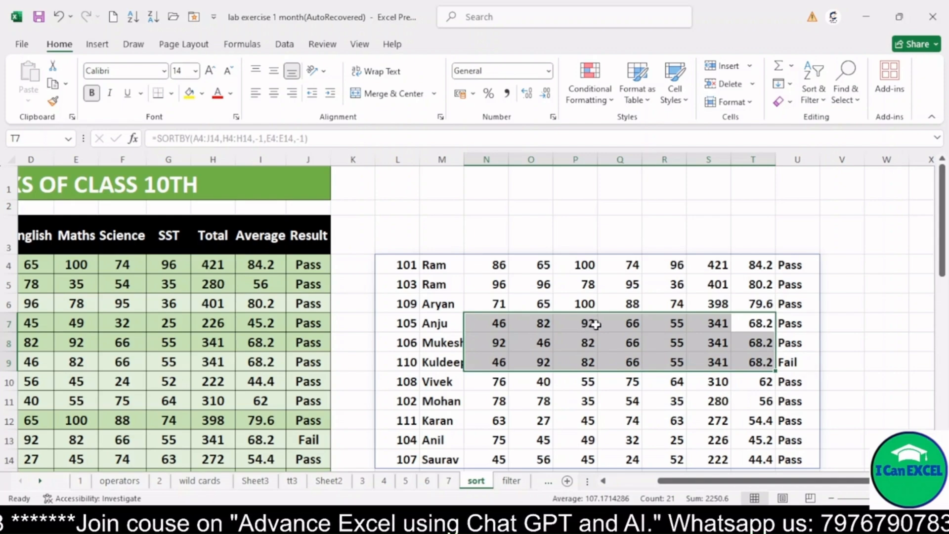
click(587, 358)
click(587, 347)
click(586, 358)
click(585, 341)
click(586, 361)
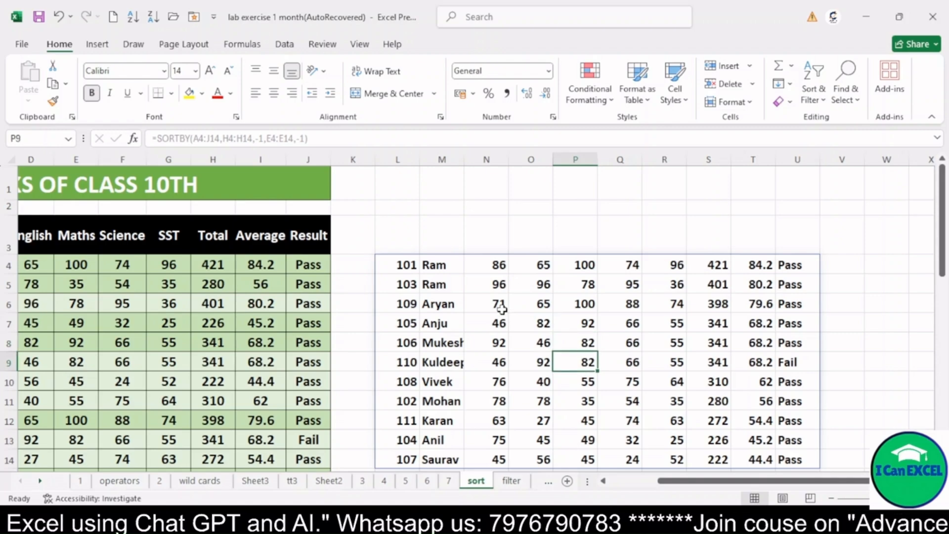
Step: Add the English range D4:D14 with order -1 as the third sort key of the SORTBY formula in L4
double_click(402, 265)
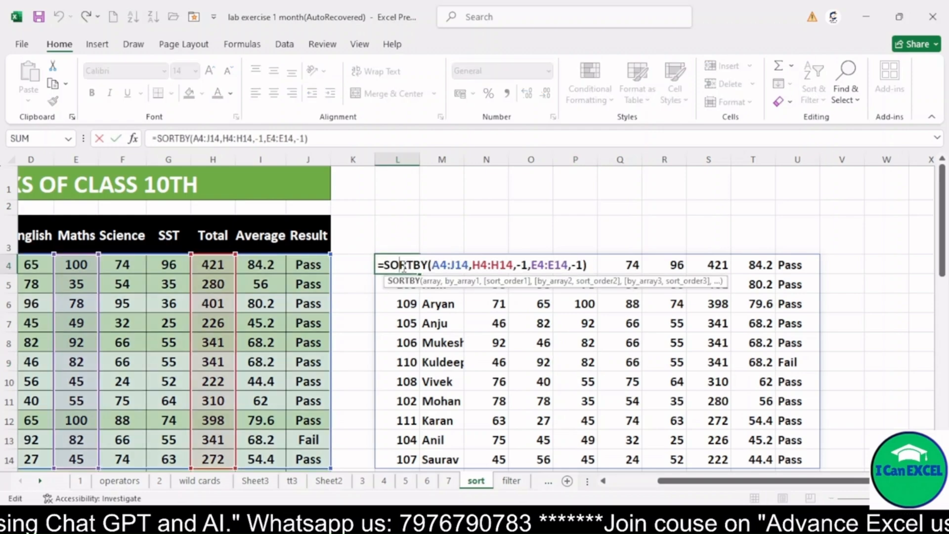
click(584, 265)
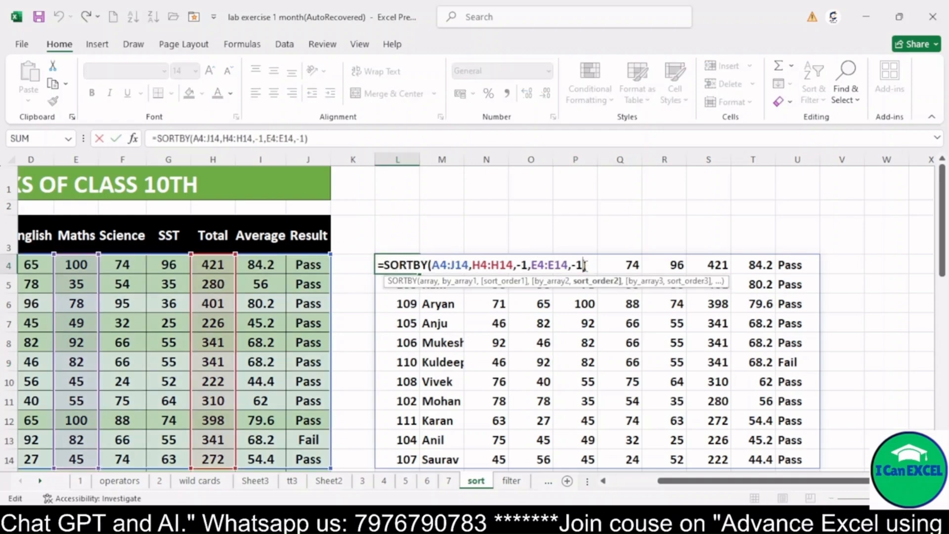
text(,)
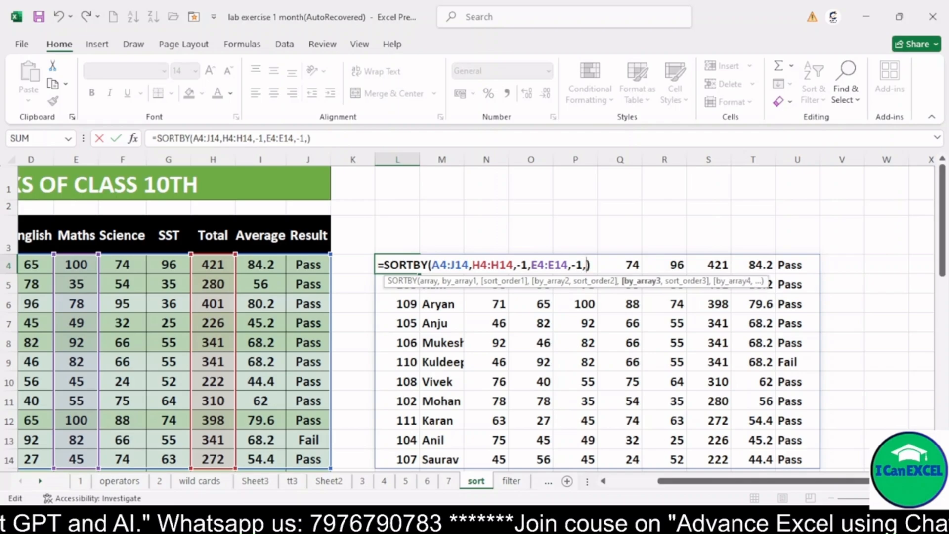
drag(697, 482, 640, 484)
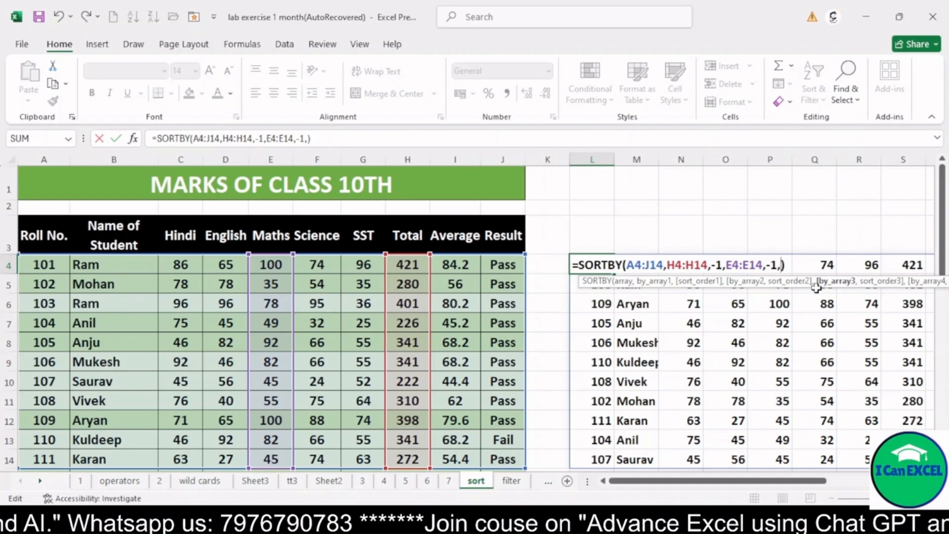
drag(227, 265, 228, 457)
text(,-1)
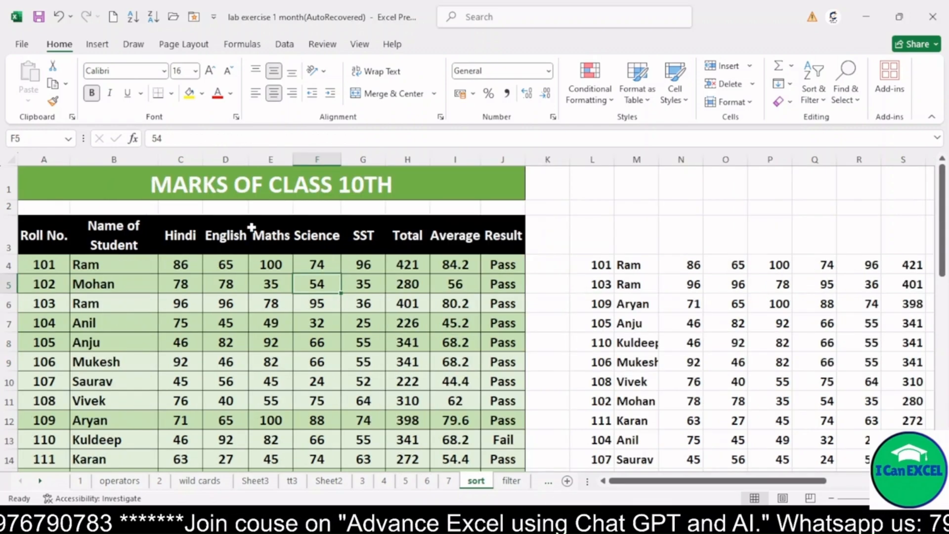
Step: Review the source marks table and the three-key SORTBY formula in L4
drag(245, 227, 432, 364)
click(455, 342)
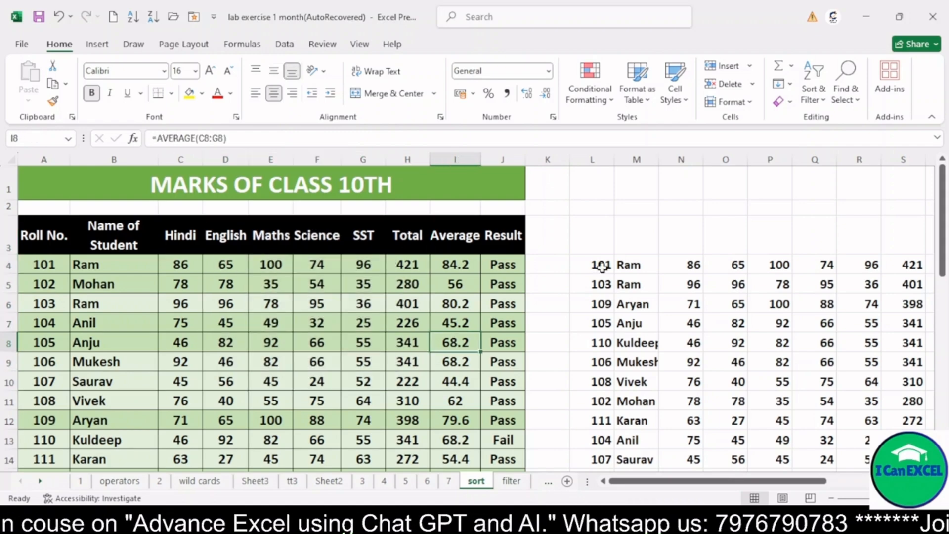
click(602, 268)
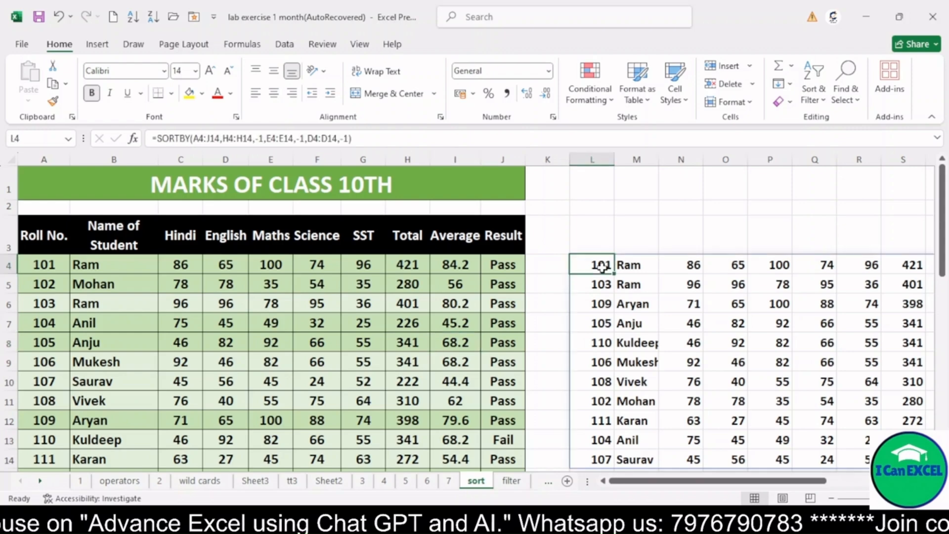